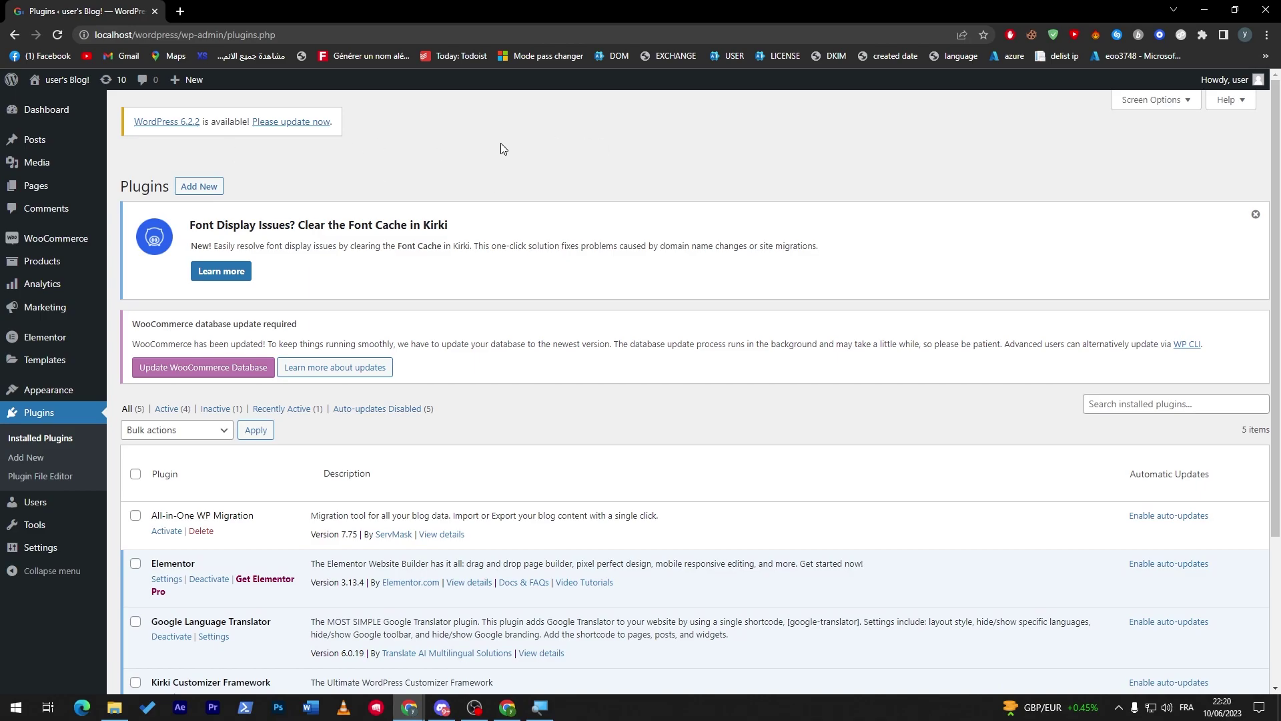
Go to Plugins > Add New from the admin sidebar.
mouse_move(39, 242)
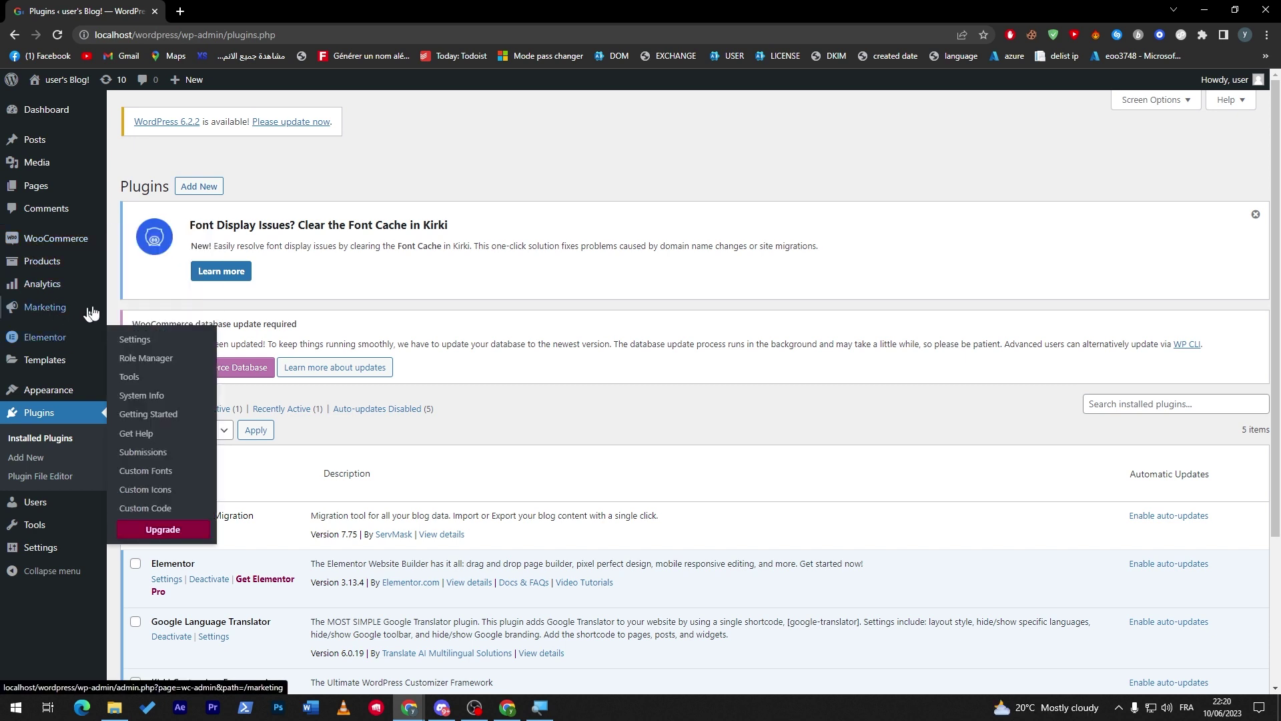
mouse_move(47, 280)
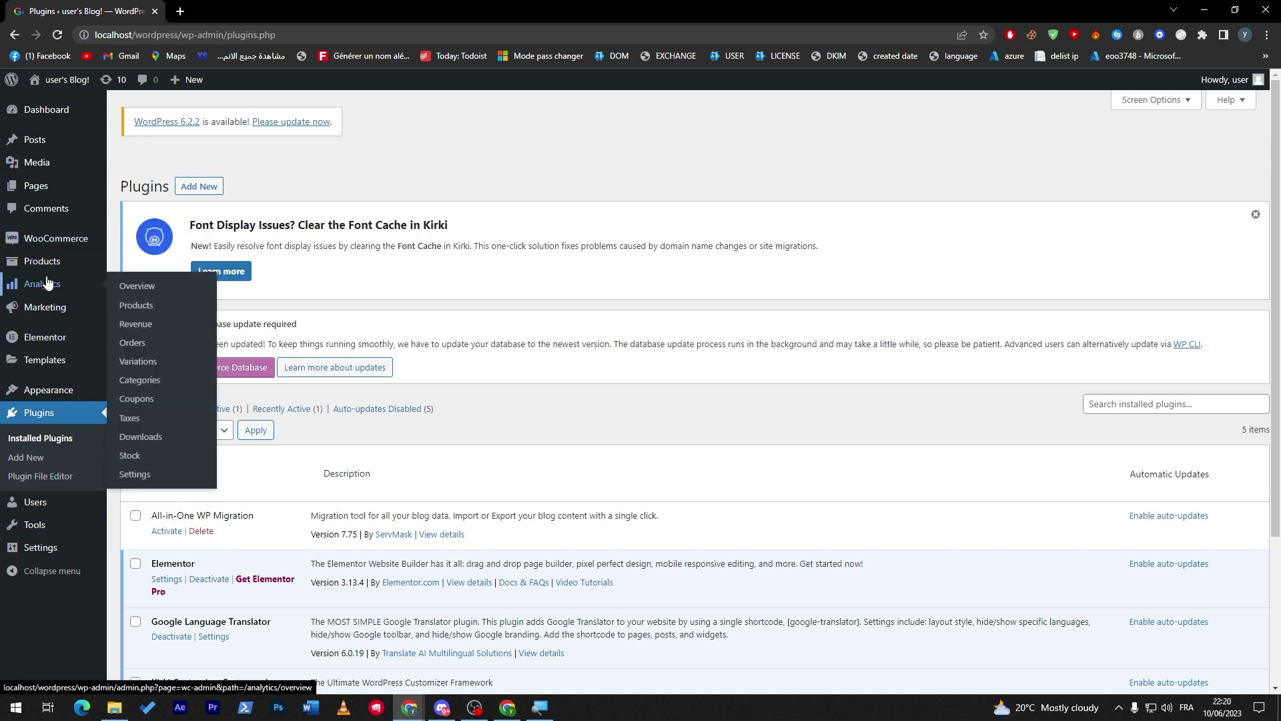
left_click(25, 457)
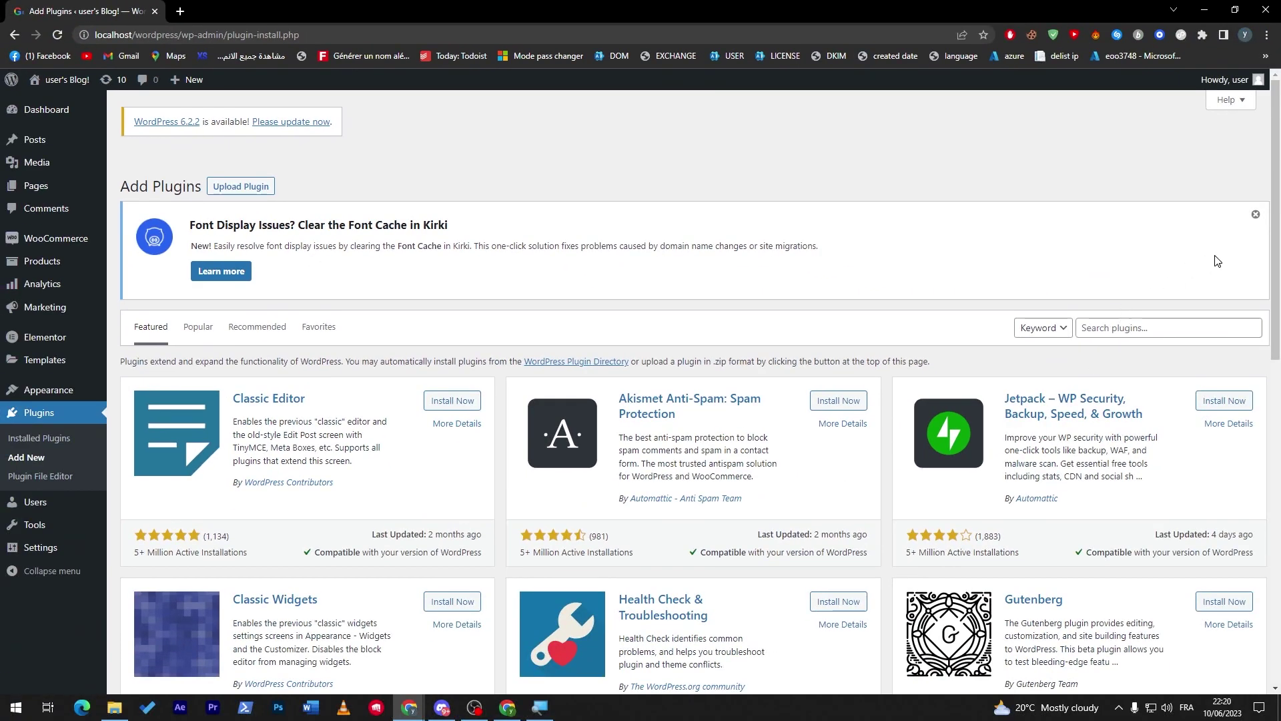
Dismiss the Kirki font-cache notice and show the Upload Plugin panel.
left_click(1254, 216)
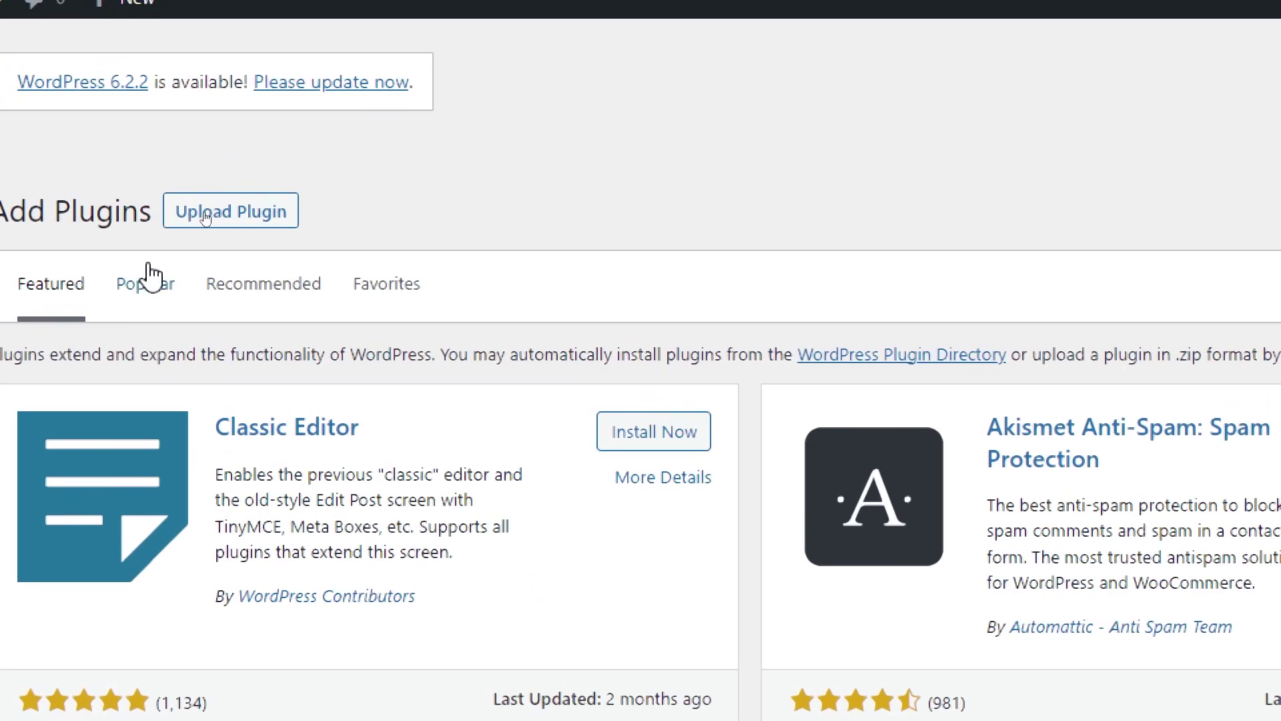
left_click(354, 212)
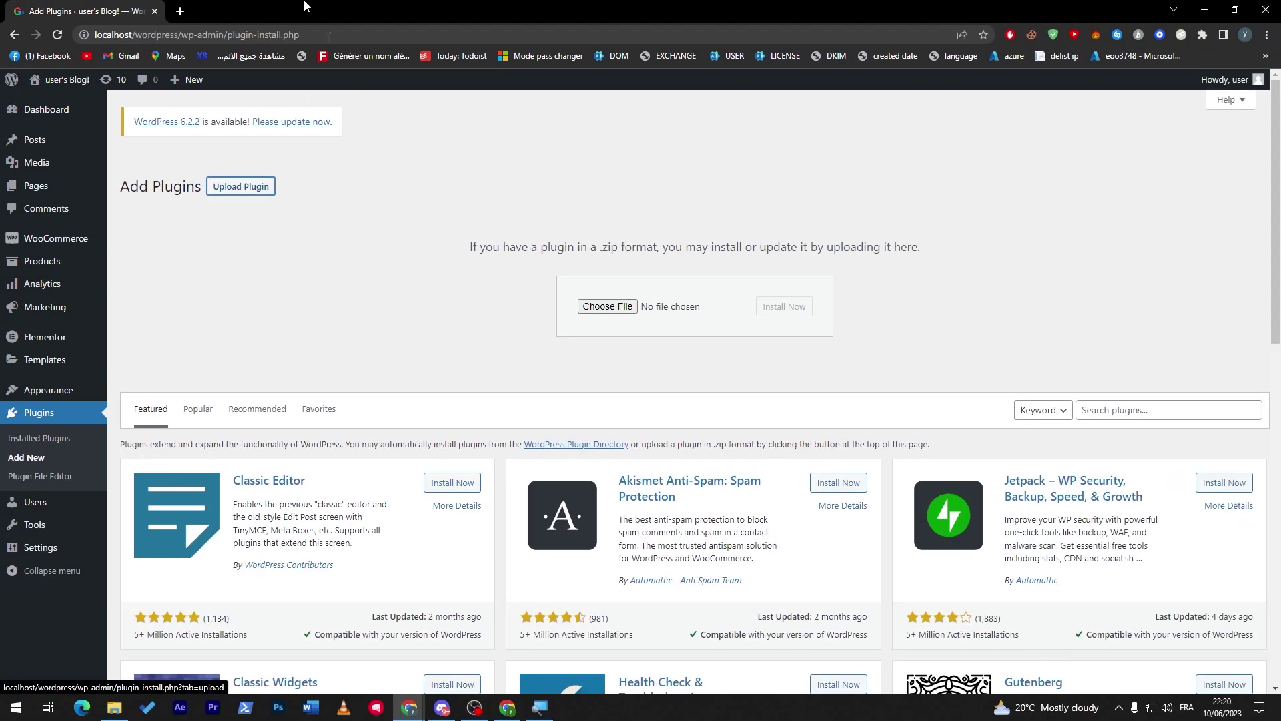
In a new tab, Google 'woocommerce plugin wordpress', open the wordpress.org result, then return to the admin tab.
left_click(180, 12)
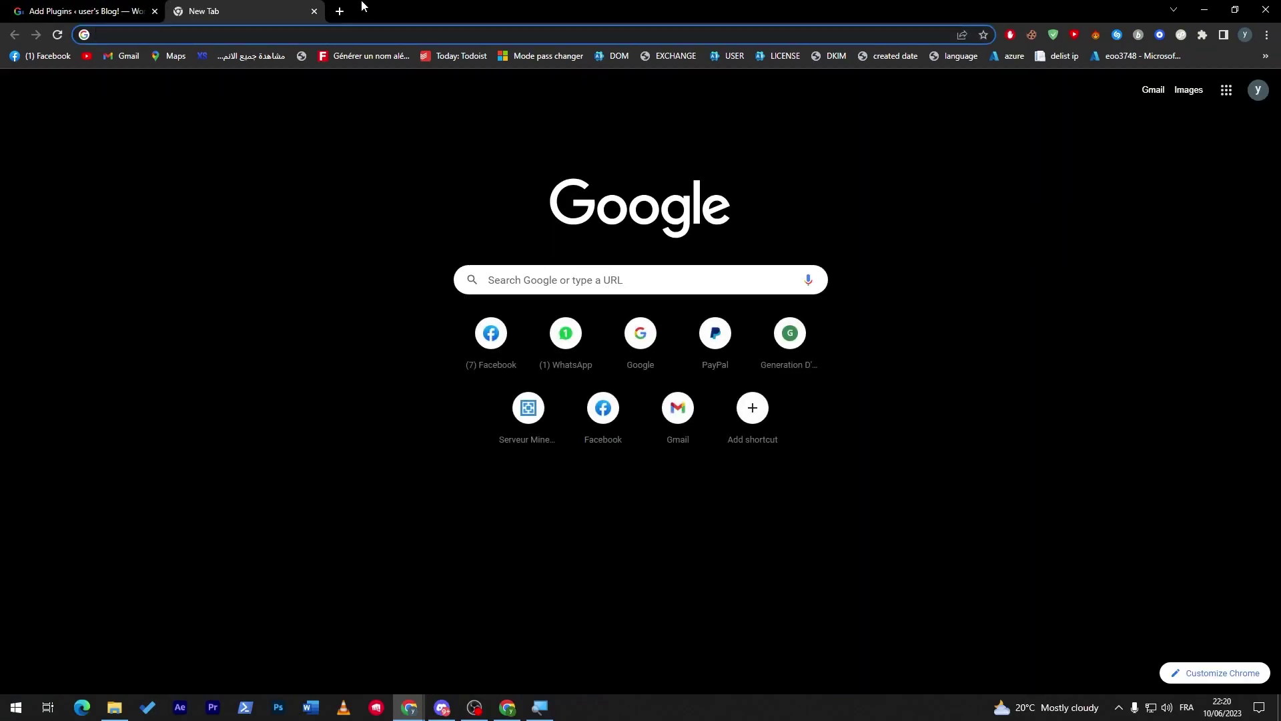
type("WOOCOMMERCE PLU")
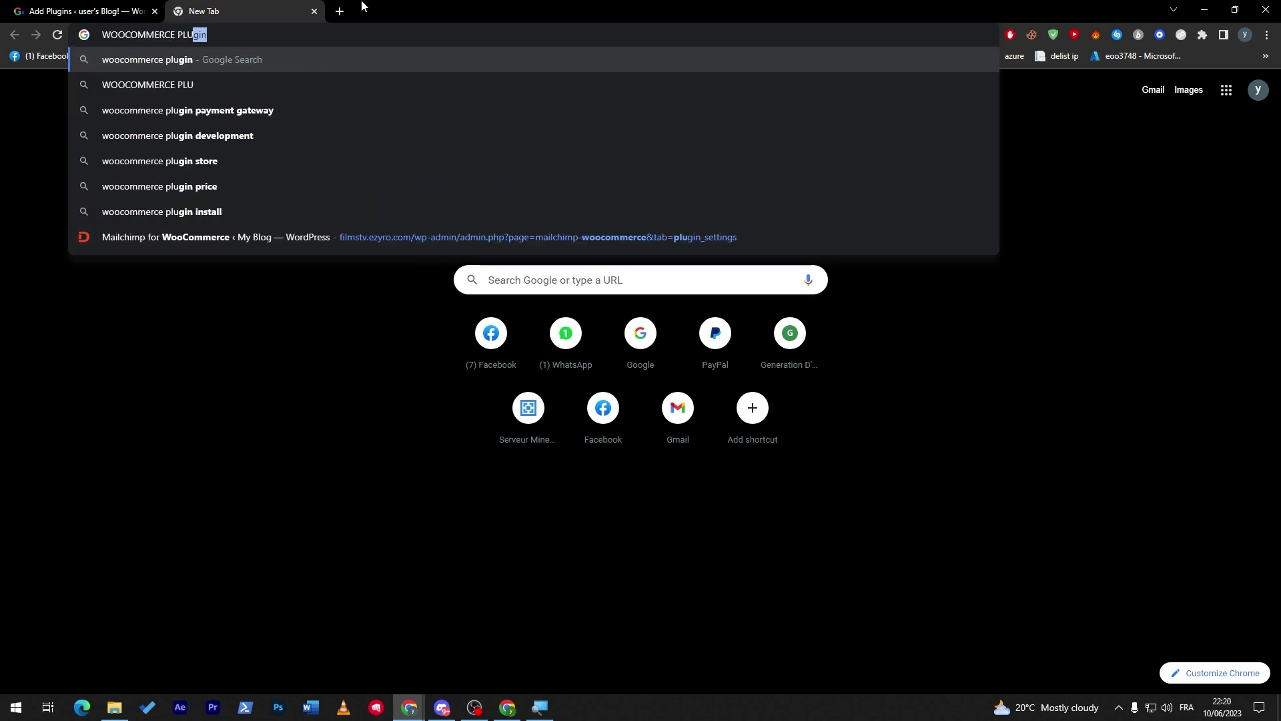
type("GING w")
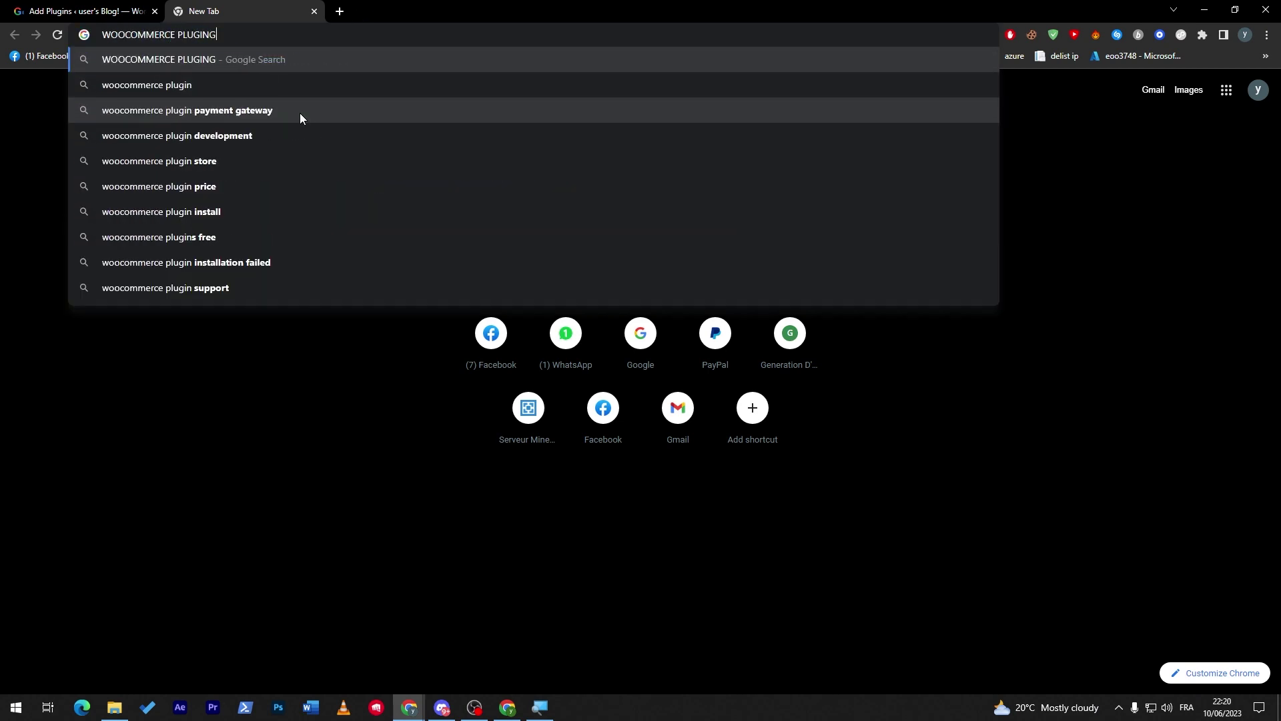
key("BackSpace")
key("BackSpace")
key("BackSpace")
type("wor")
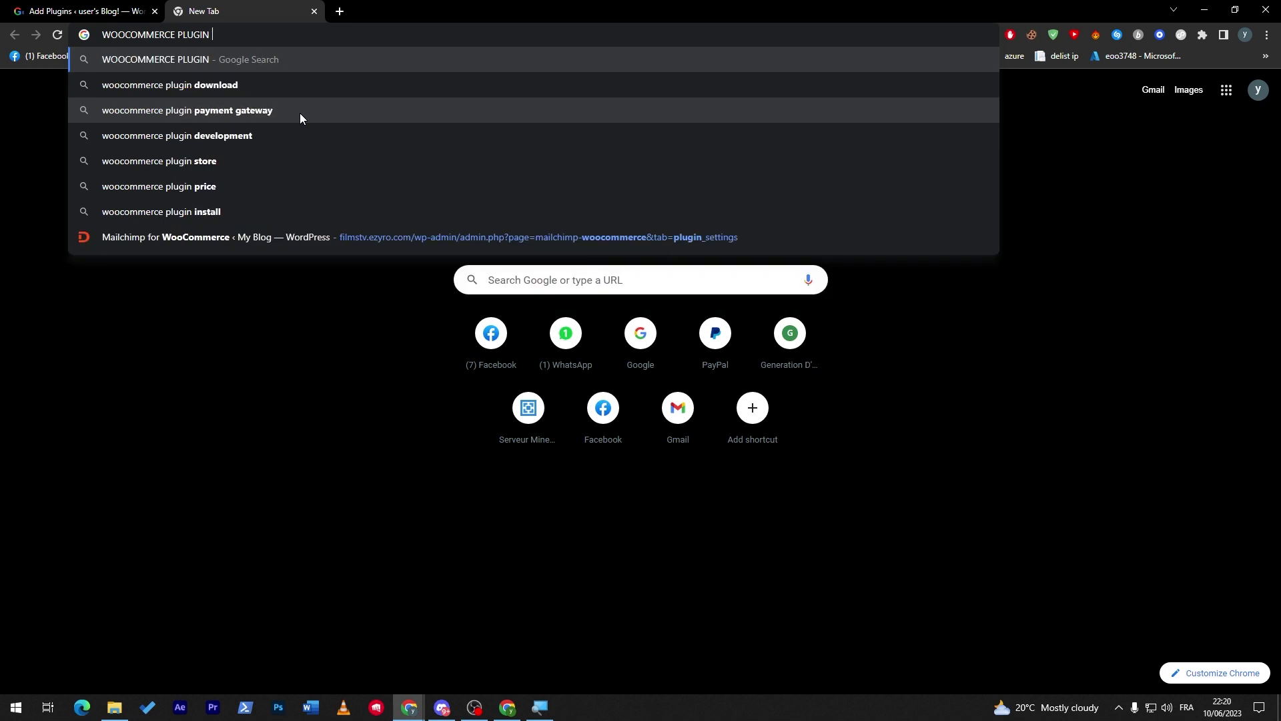
type("dpress")
key("Return")
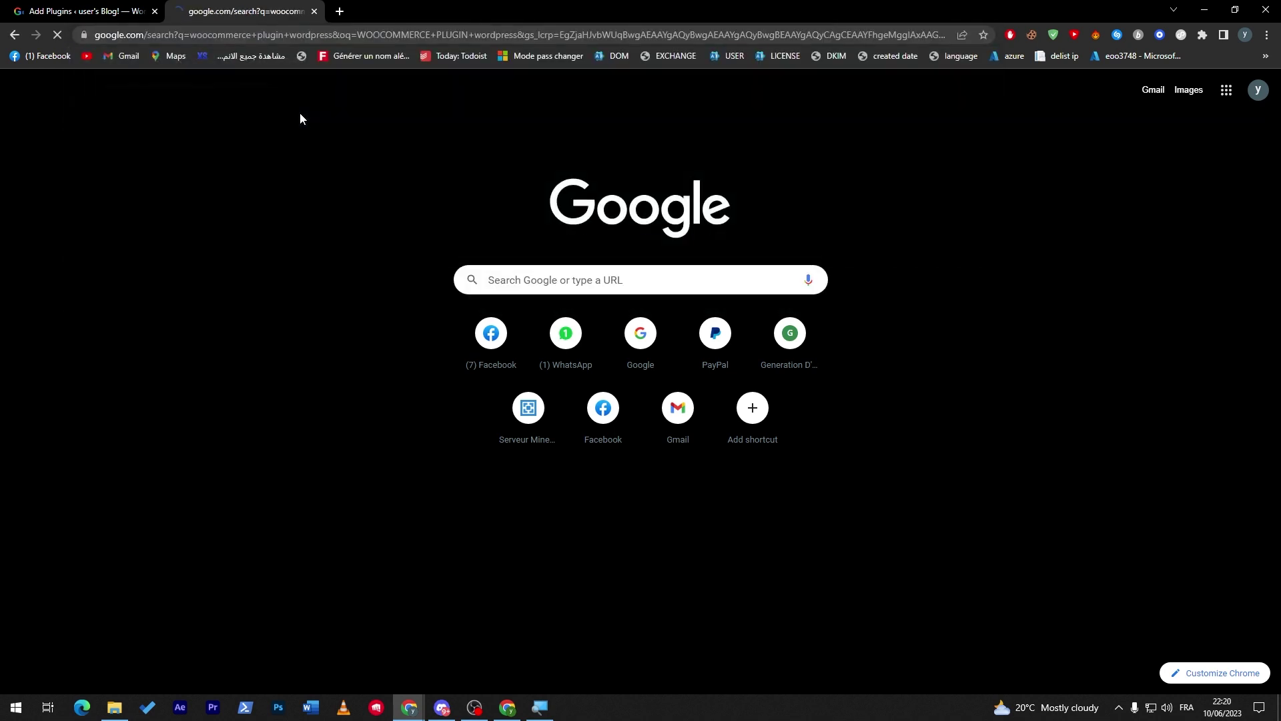
left_click(285, 230)
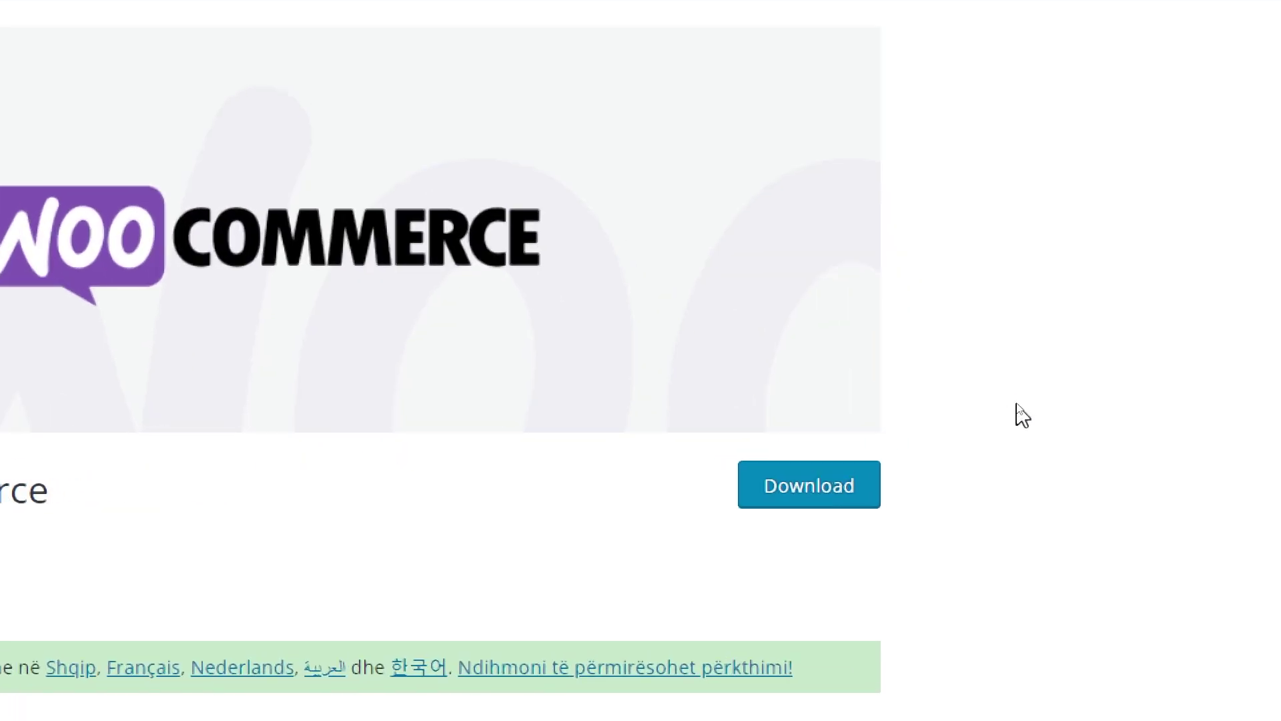
key("ctrl+shift+Tab")
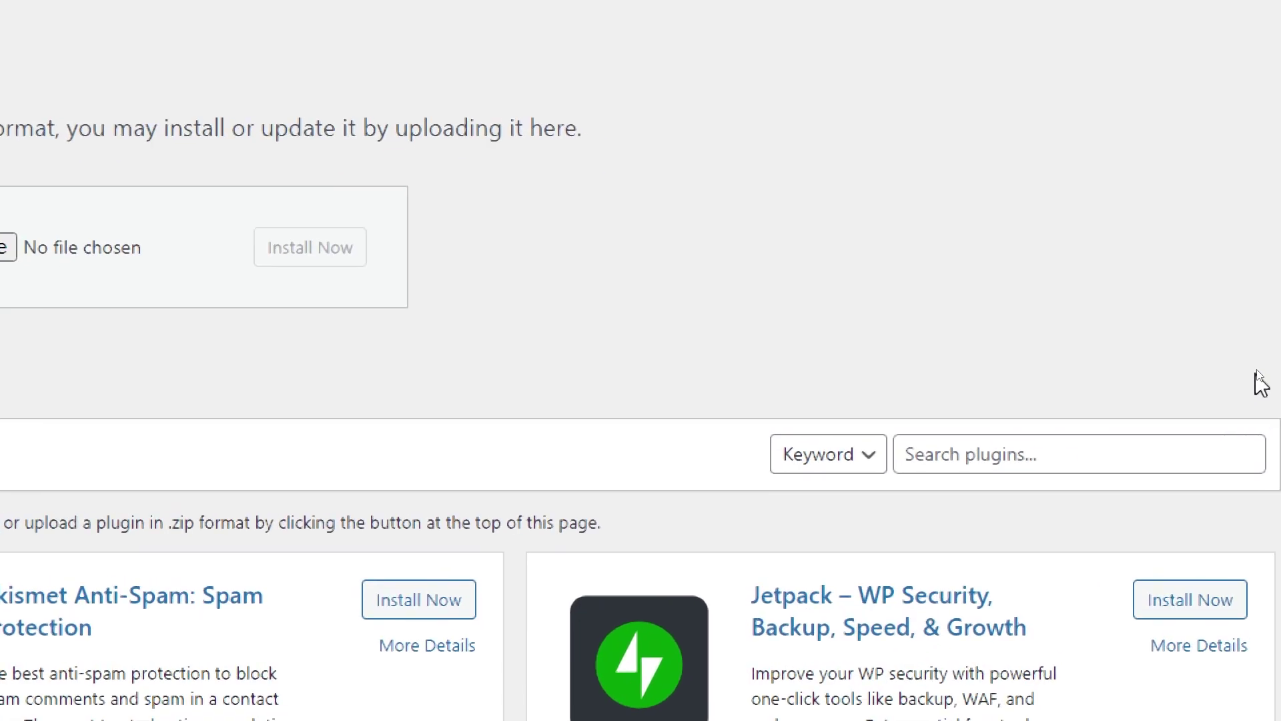
Search plugins for 'woocommerce' from the suggestions and check that WooCommerce shows as Active.
left_click(1196, 410)
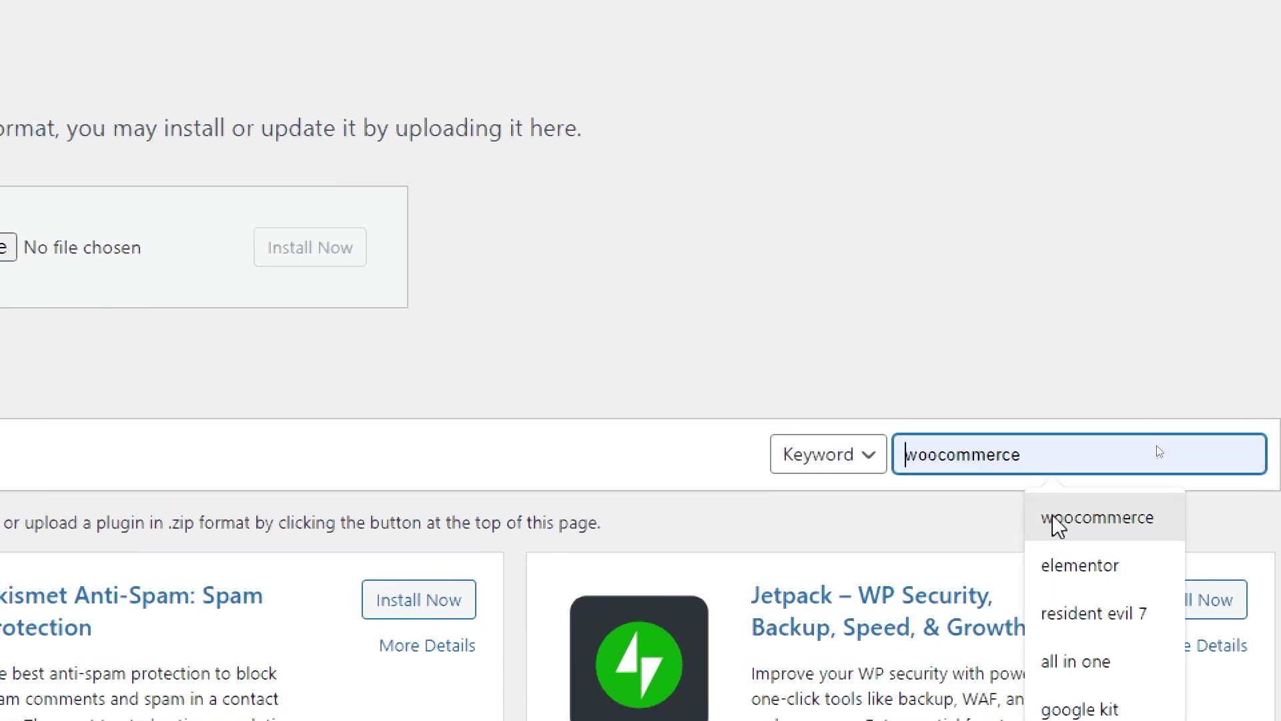
left_click(1167, 440)
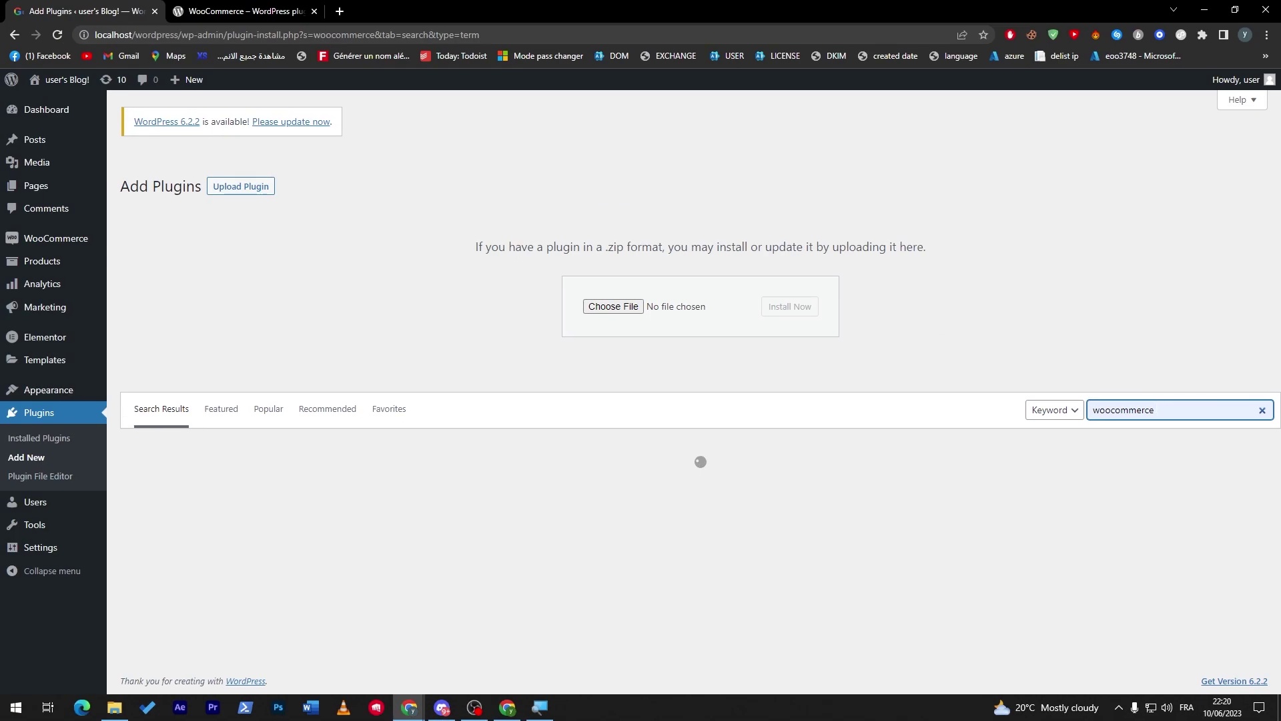
scroll(701, 334, "down", 8)
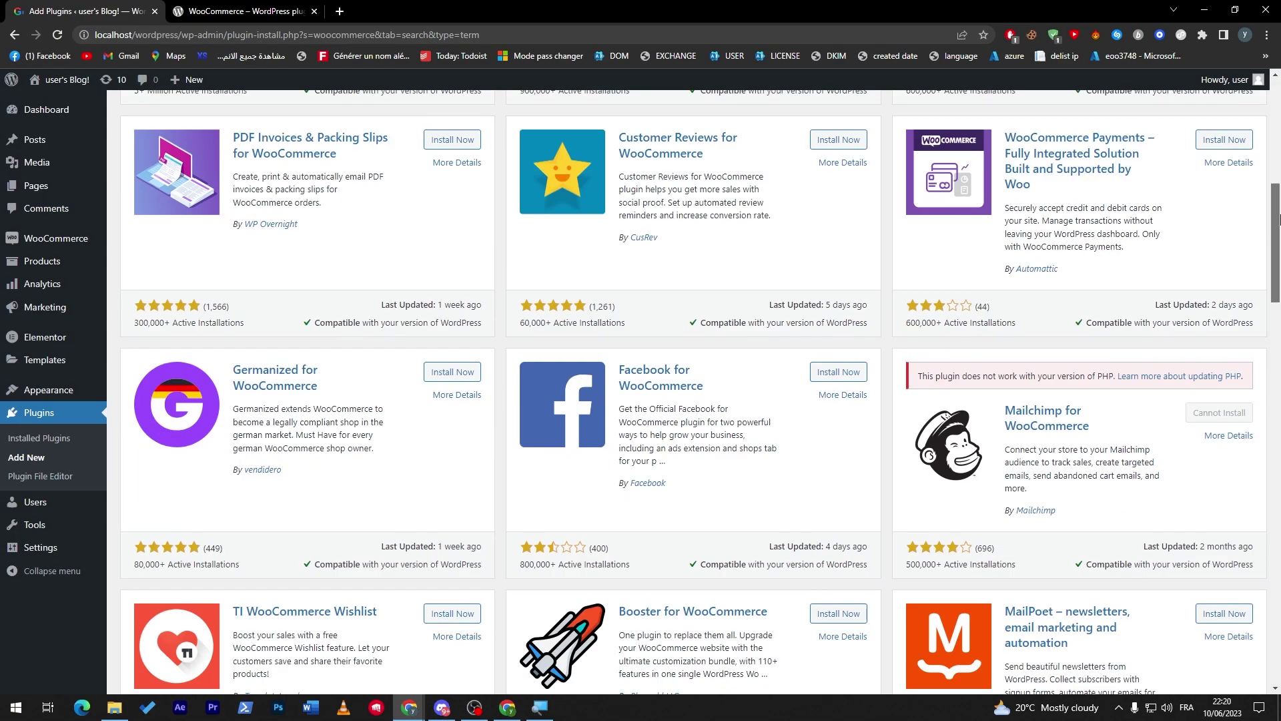
scroll(646, 196, "up", 4)
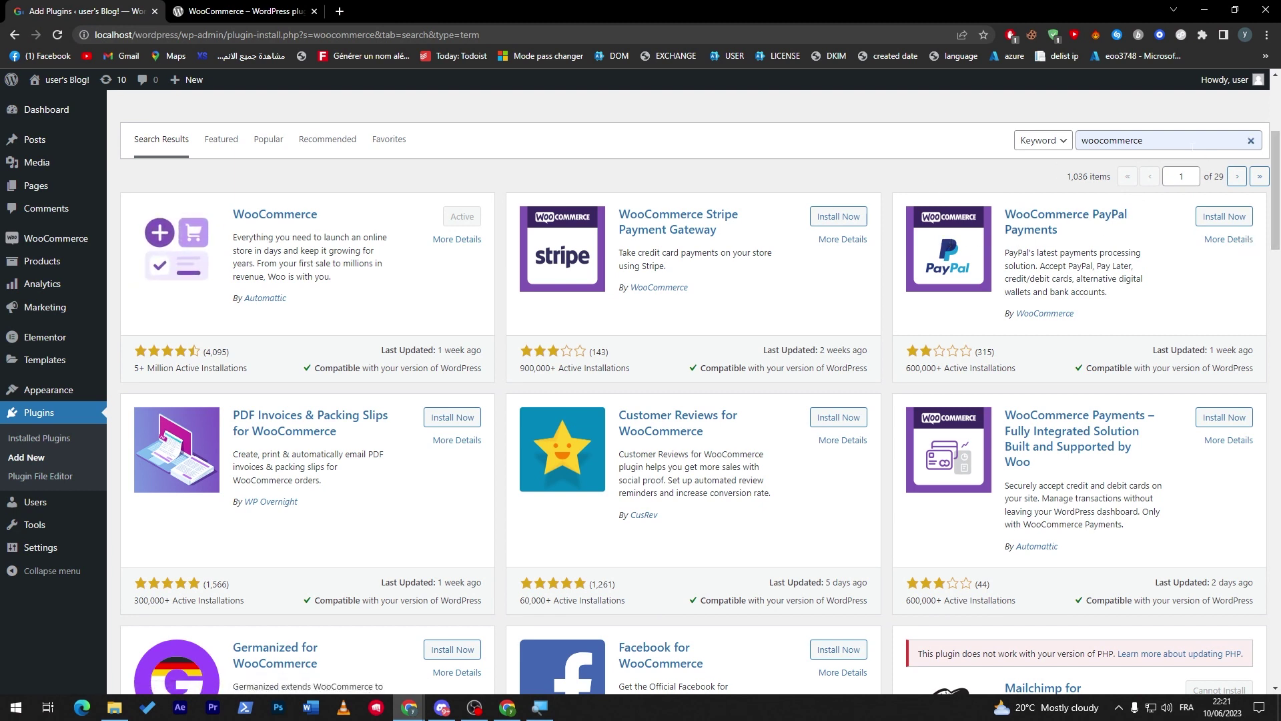
double_click(1193, 146)
Search plugins for 'crypto', browse the results, and open WooCommerce Settings in a new tab.
type("crypto")
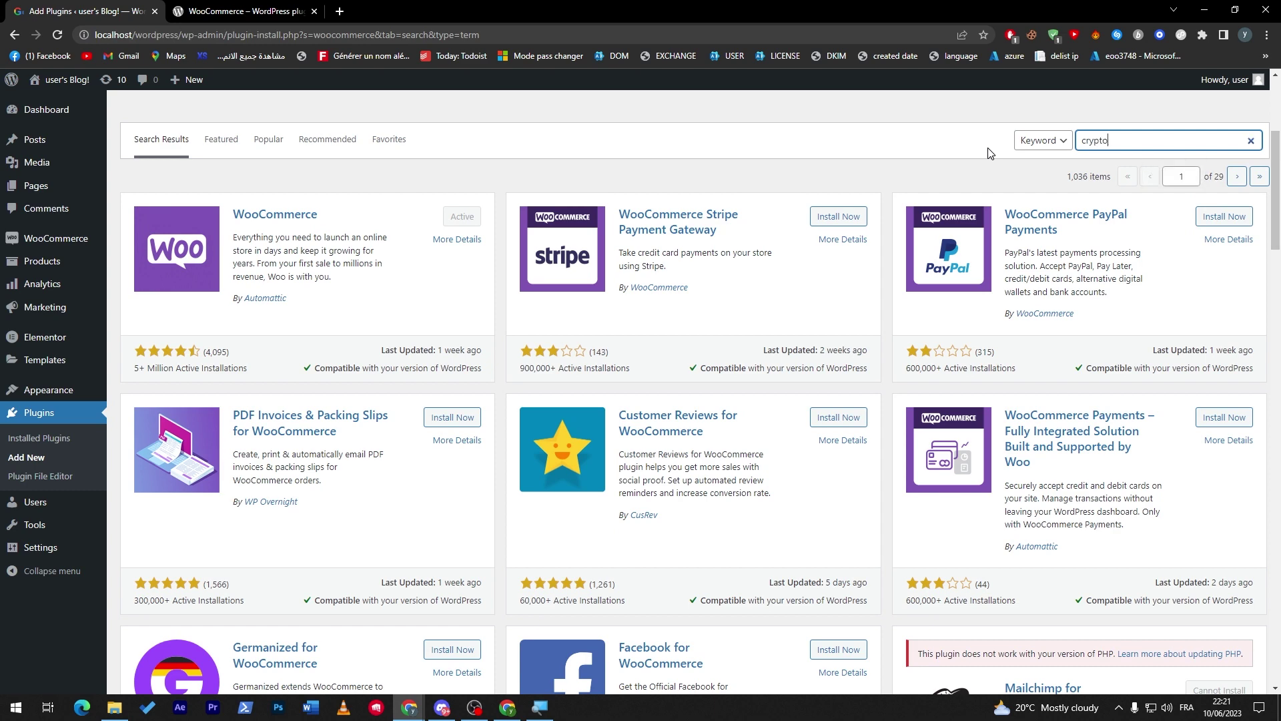
type(" currenc")
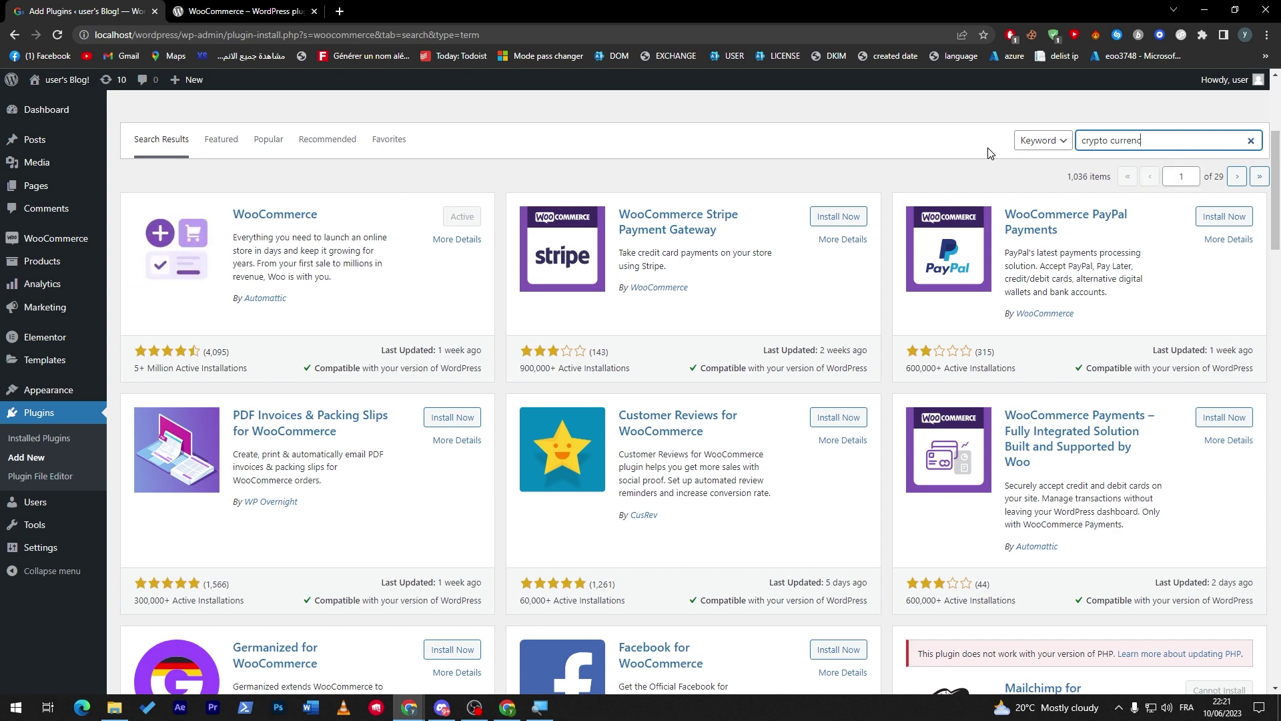
key("BackSpace")
key("BackSpace")
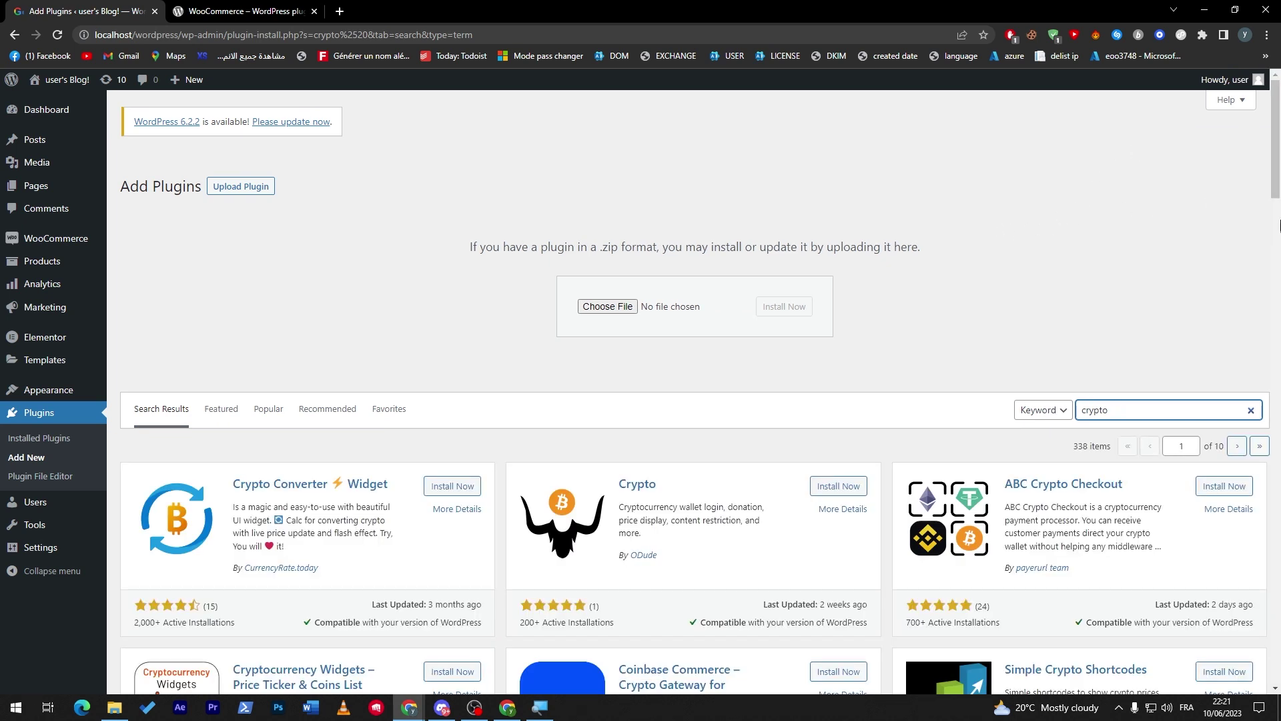
left_click_drag(1275, 123, 1274, 194)
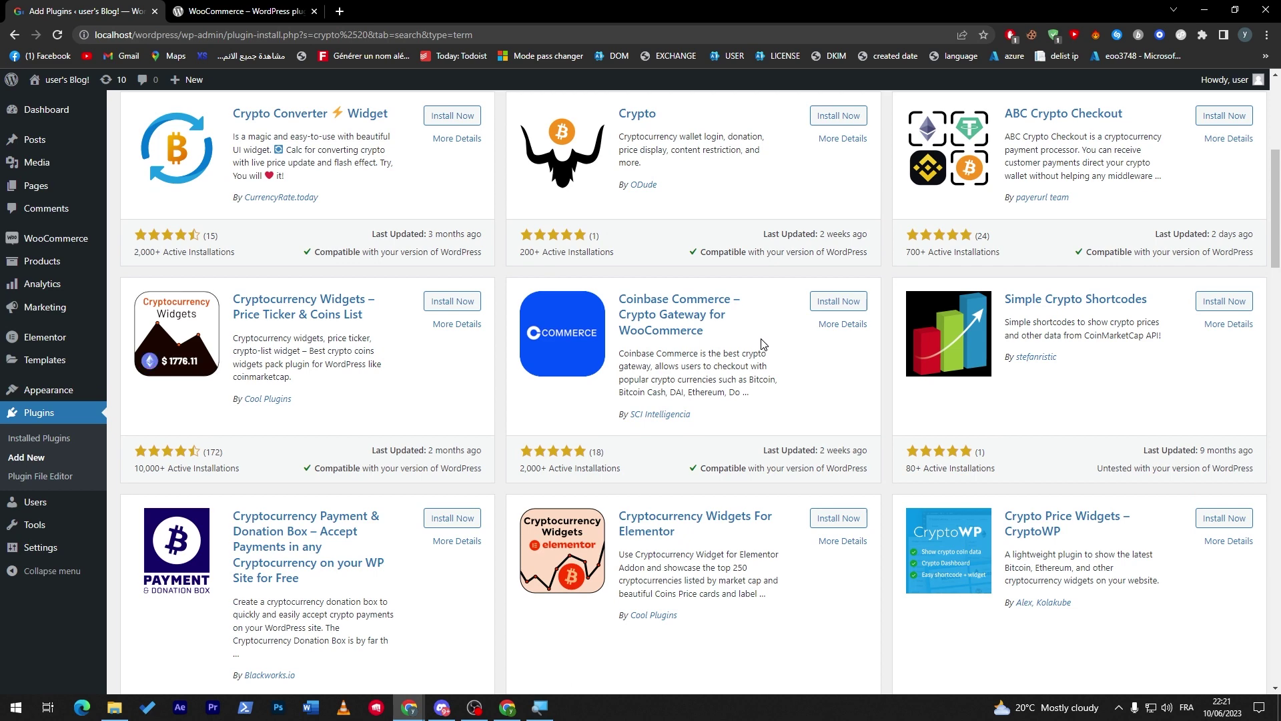
mouse_move(1276, 166)
left_mouse_down()
mouse_move(1276, 203)
mouse_move(1278, 143)
left_mouse_up()
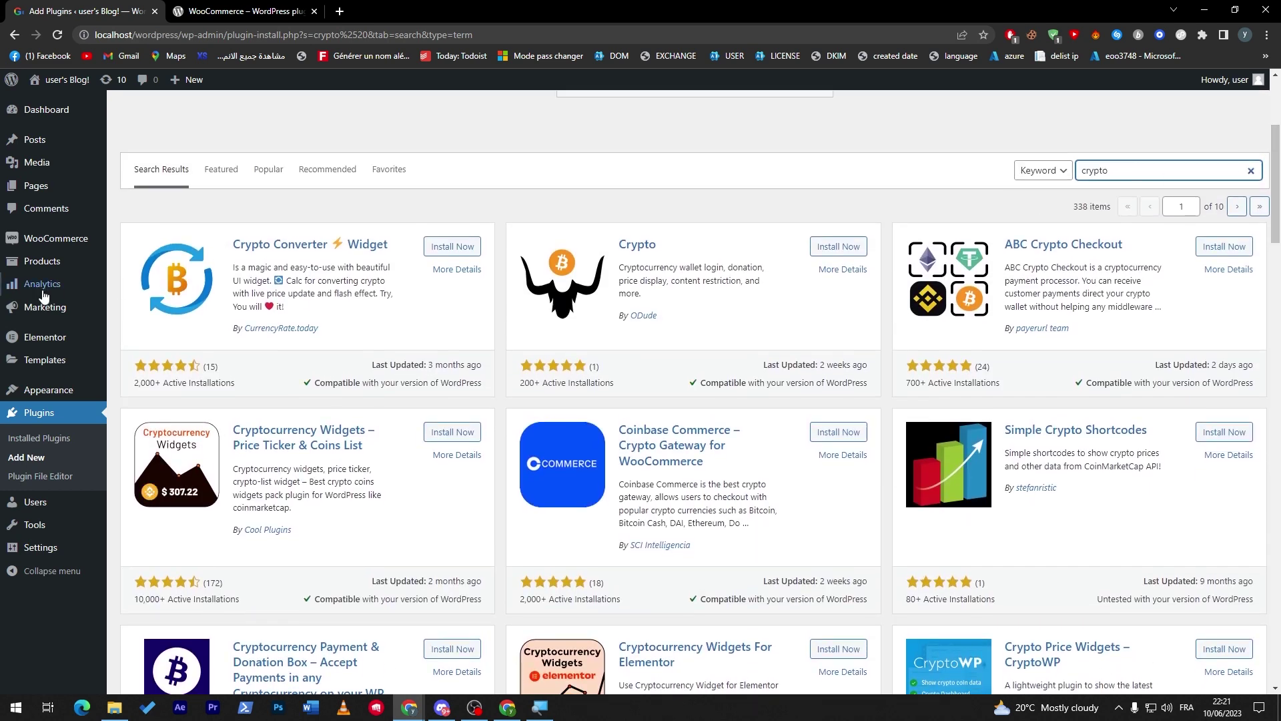
mouse_move(45, 250)
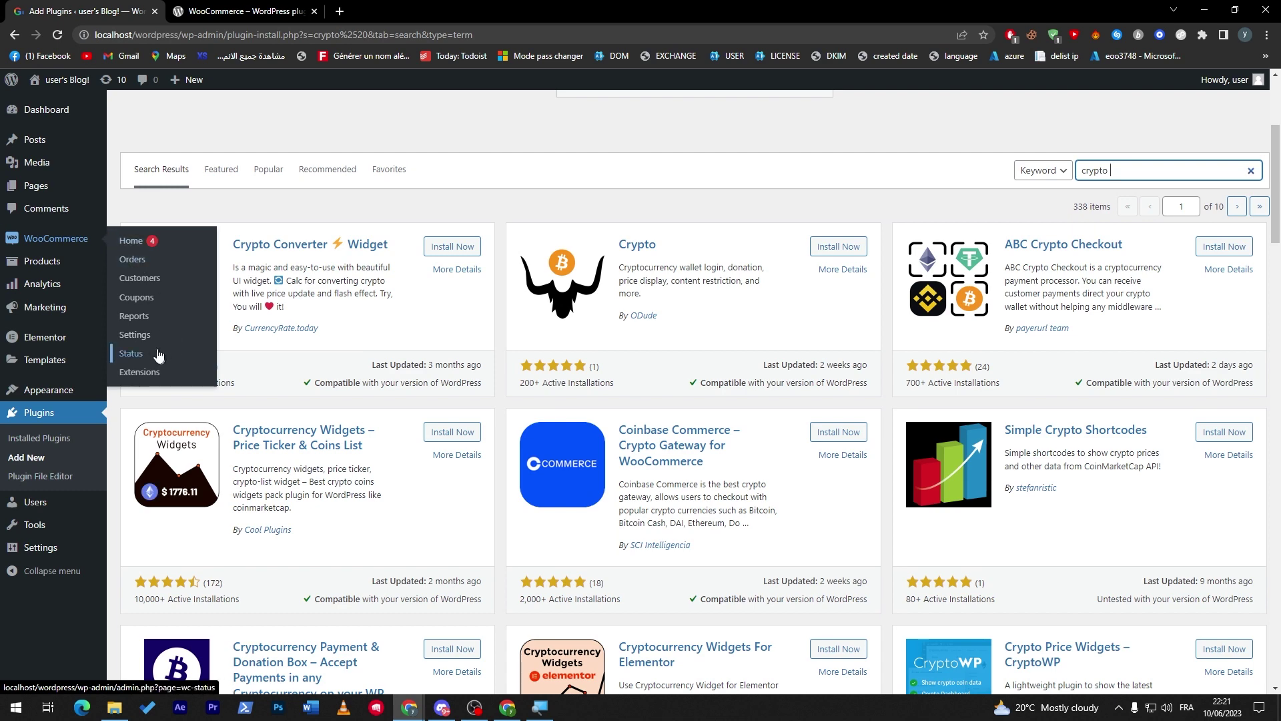
middle_click(147, 343)
Show the WooCommerce Payments settings tab and test reordering WooCommerce Payments with the row arrows.
key("ctrl+Tab")
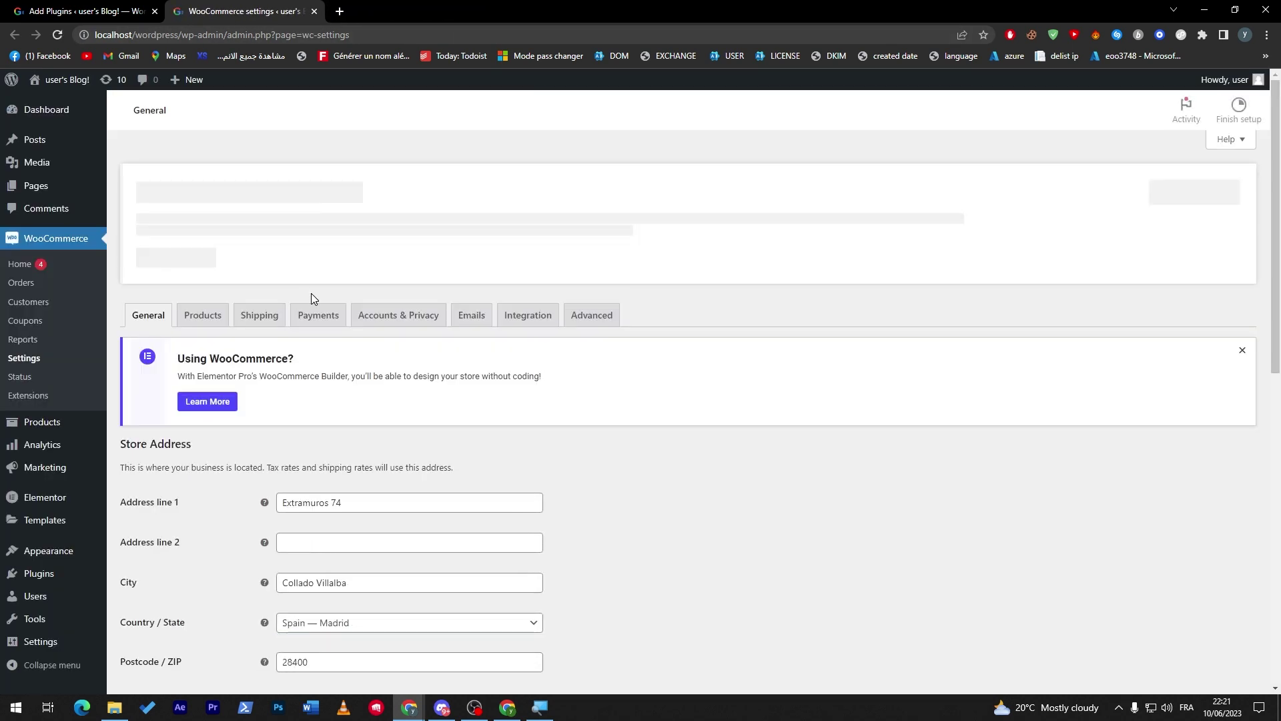
left_click(335, 315)
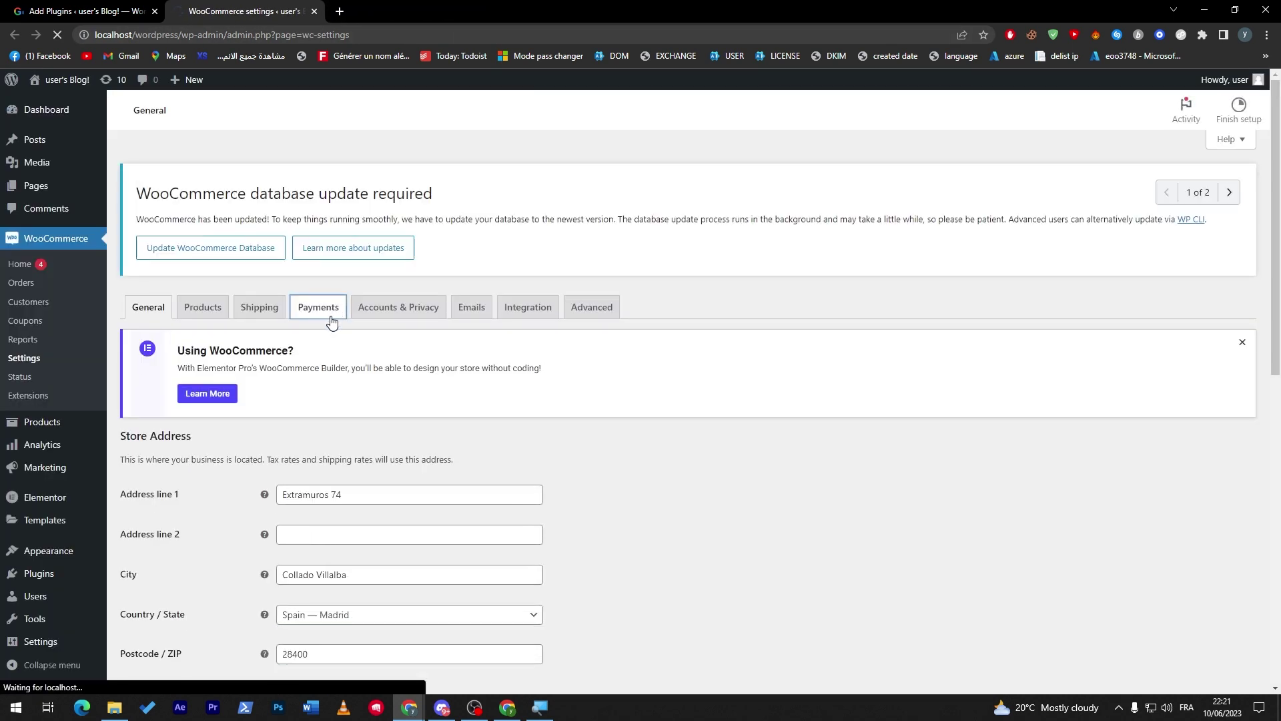
scroll(1235, 251, "down", 3)
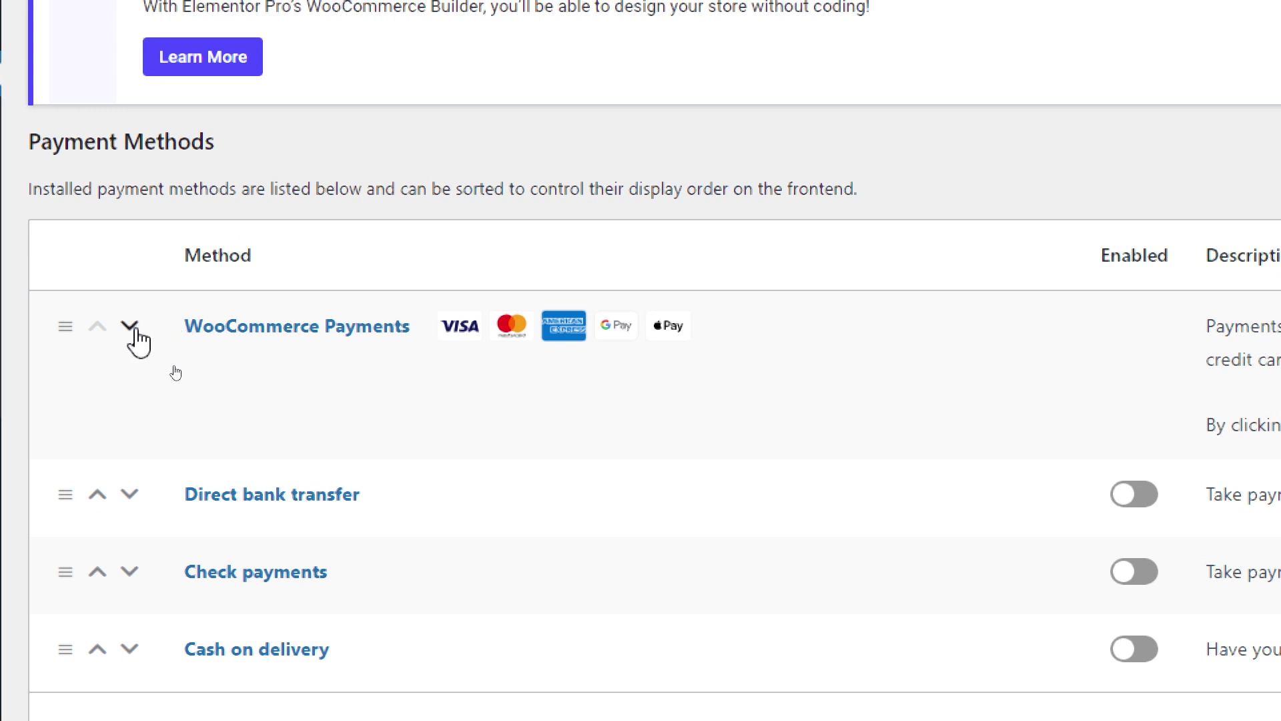
left_click(131, 327)
left_click(131, 328)
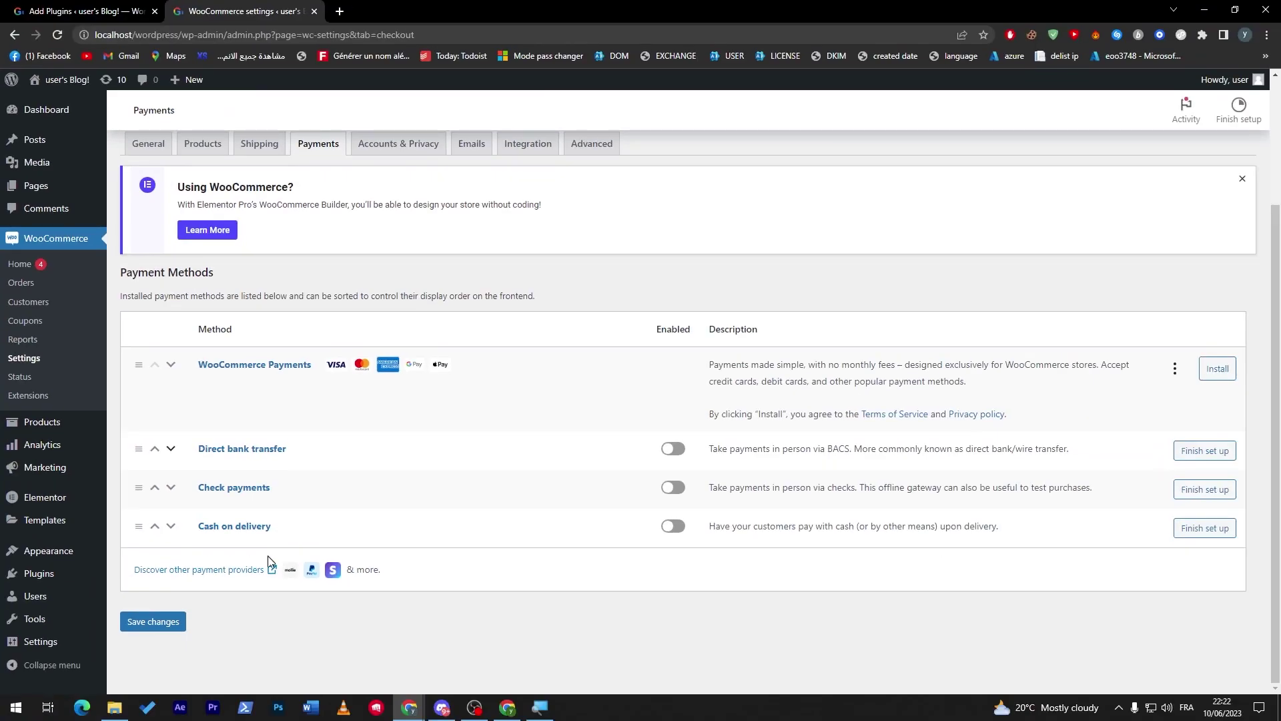
Install the Coinbase Commerce crypto gateway plugin from the crypto search results.
left_click(268, 566)
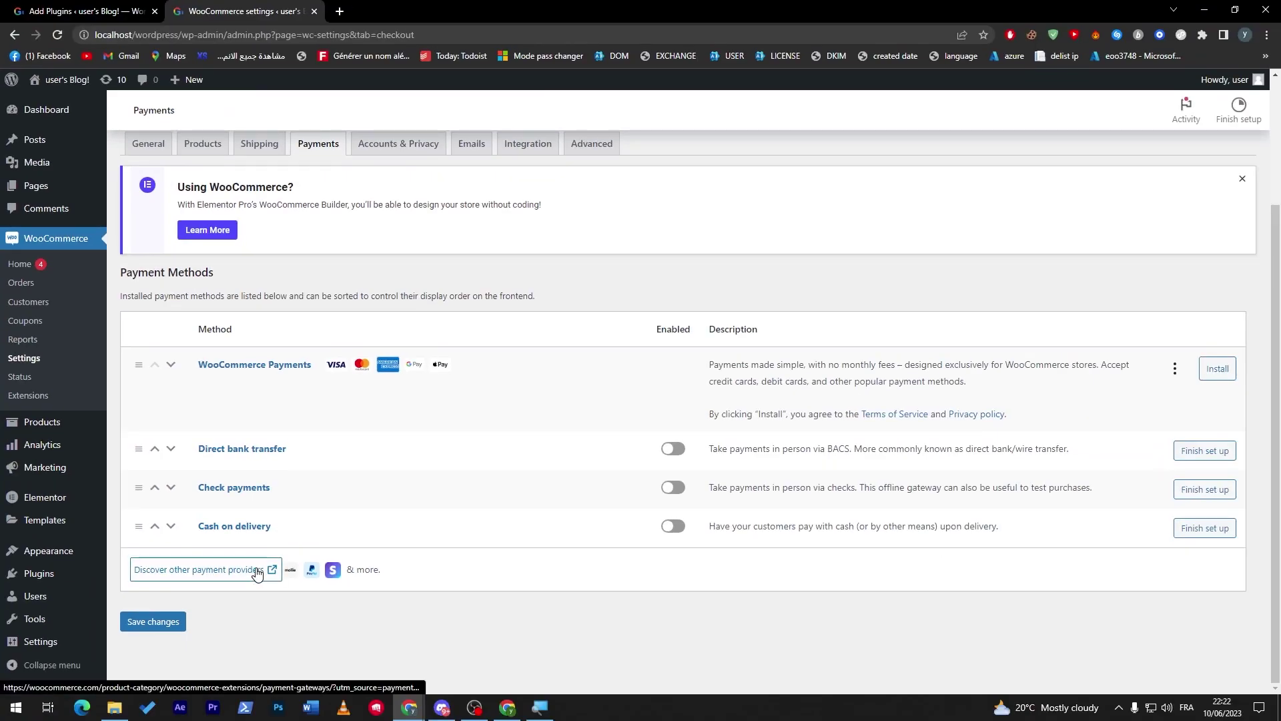
left_click(73, 8)
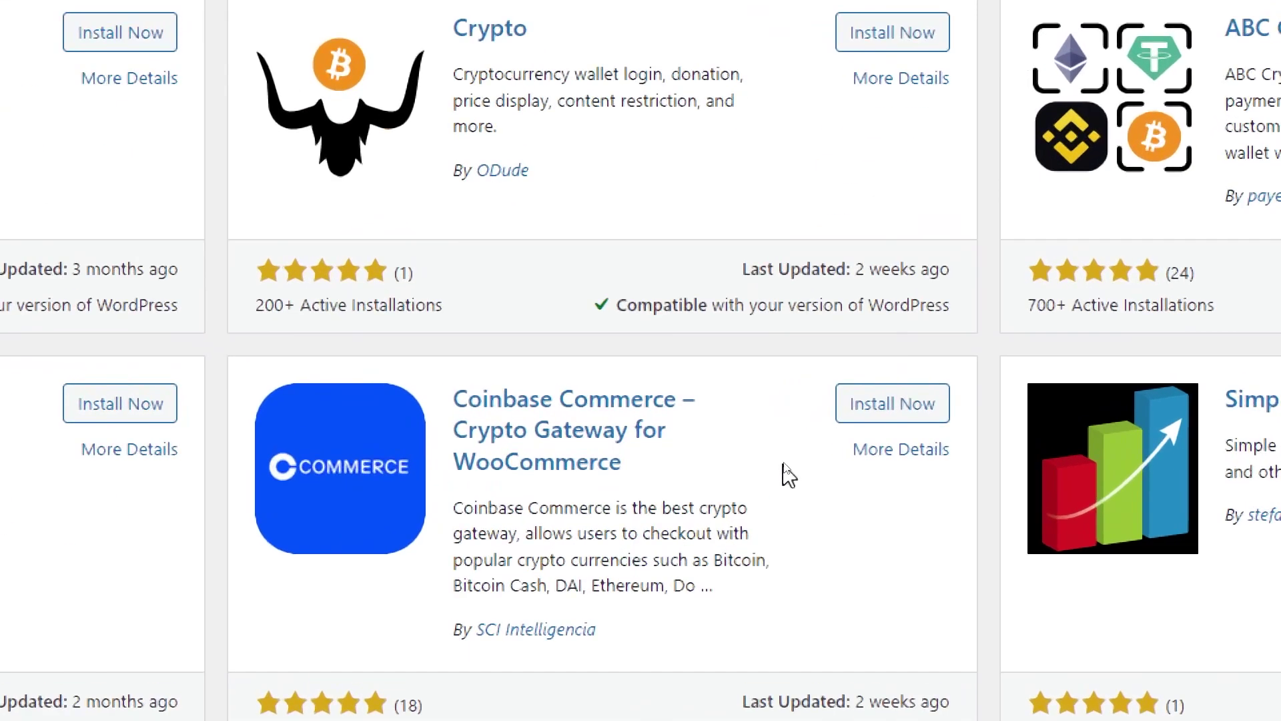
left_click(827, 434)
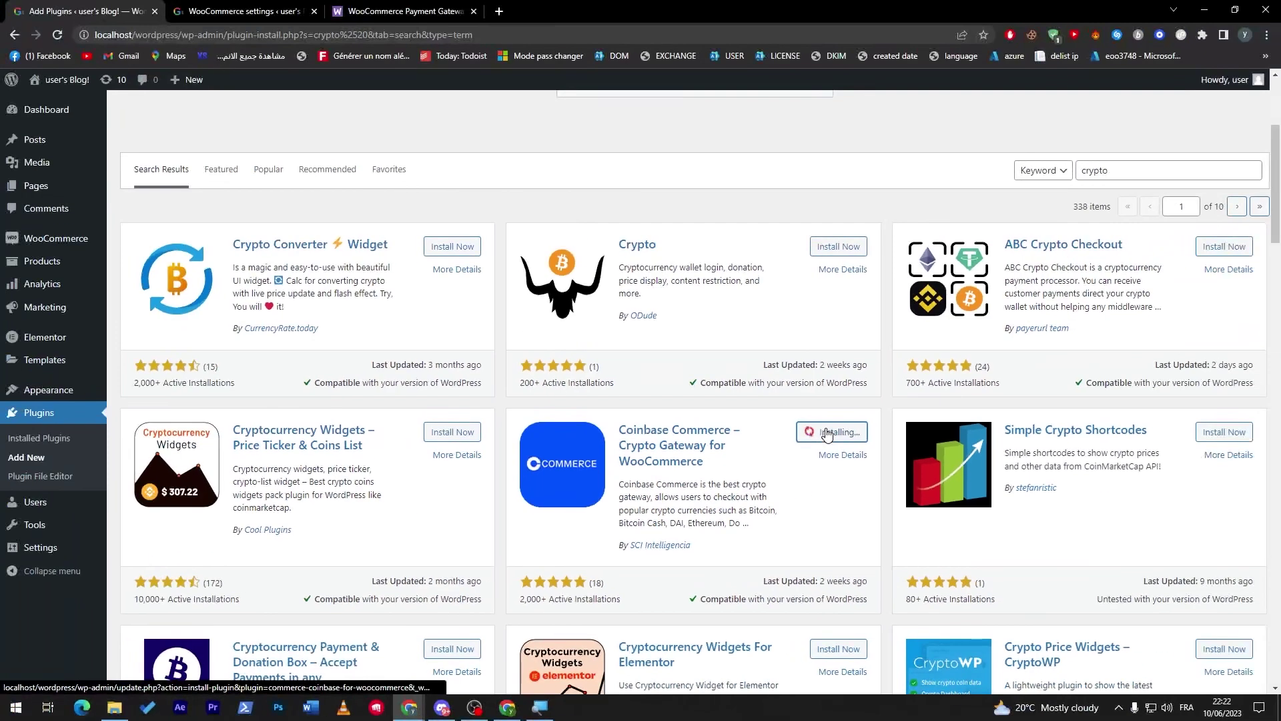
Search plugins for 'crypto gateway' and scroll through the 165 results.
left_click_drag(1276, 175, 1276, 276)
scroll(1122, 285, "up", 9)
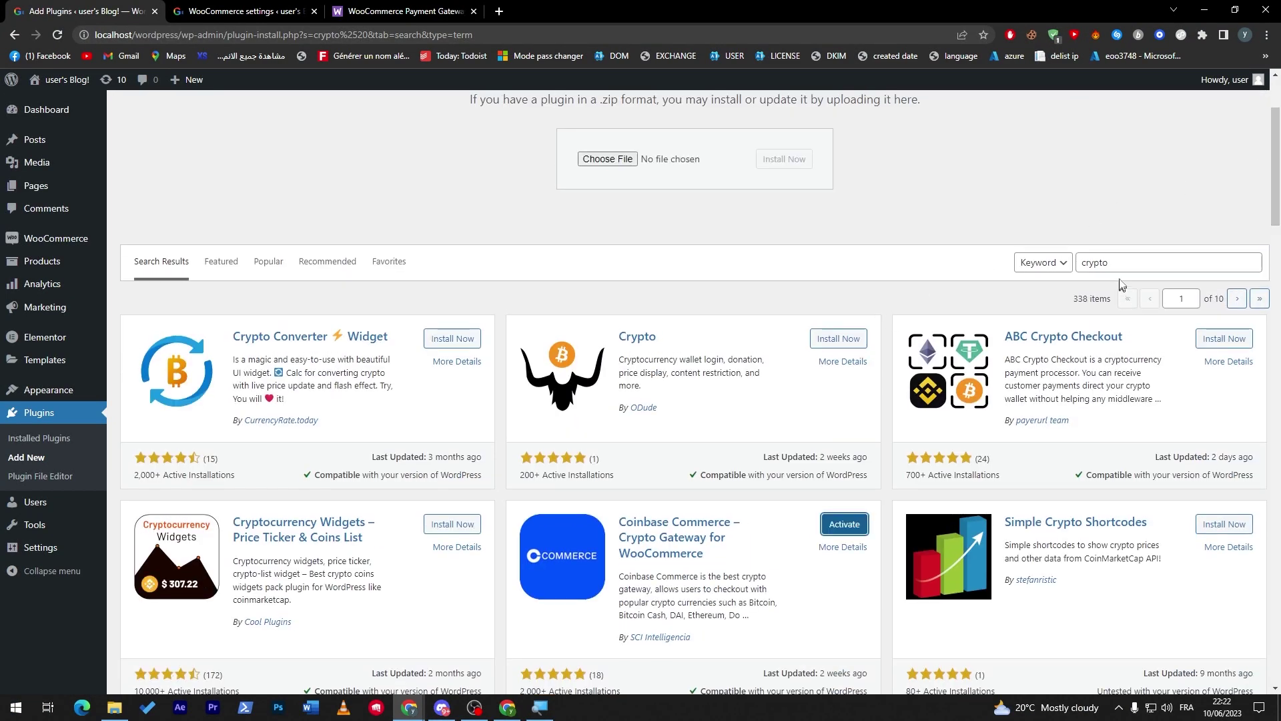
left_click(1128, 265)
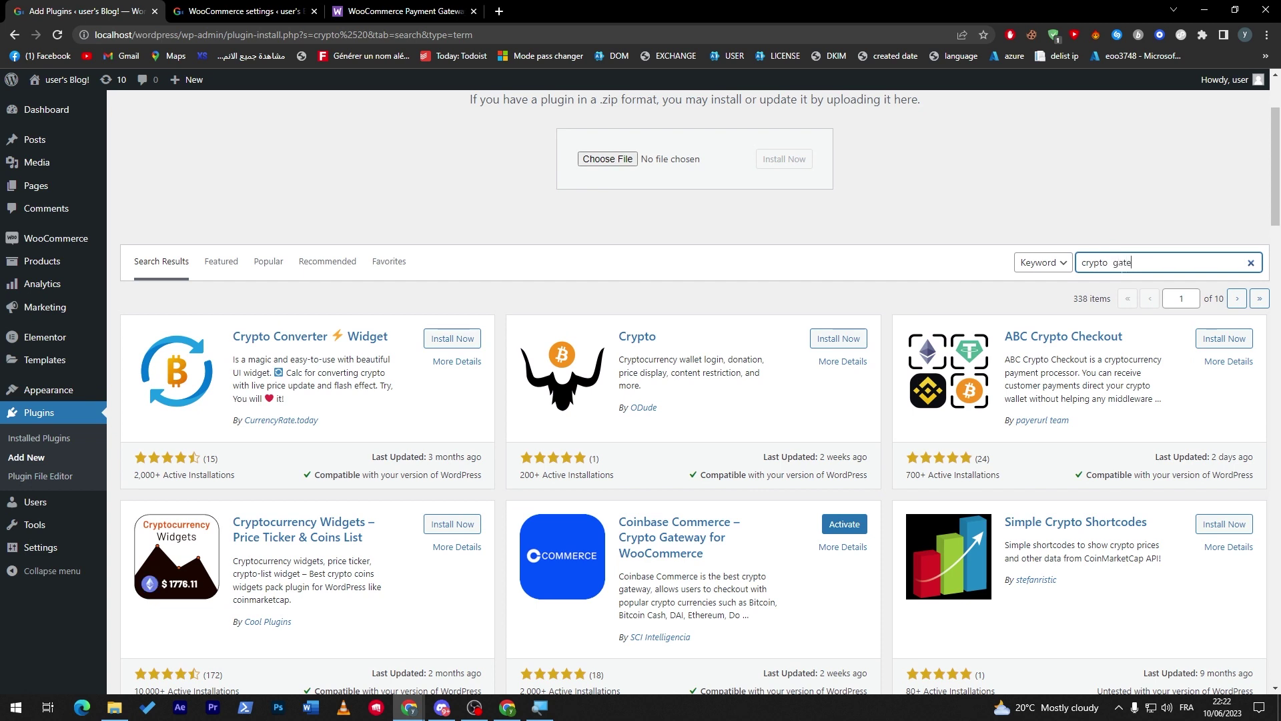
key("Return")
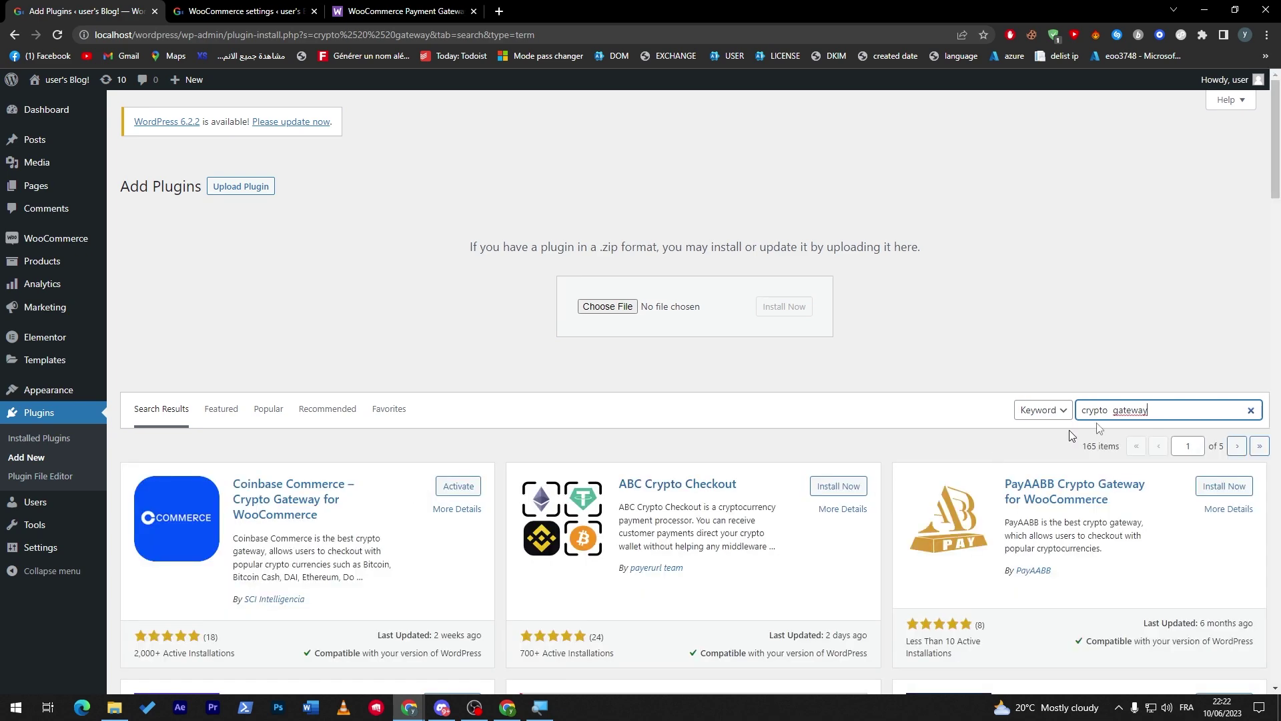
left_click_drag(1275, 171, 1275, 293)
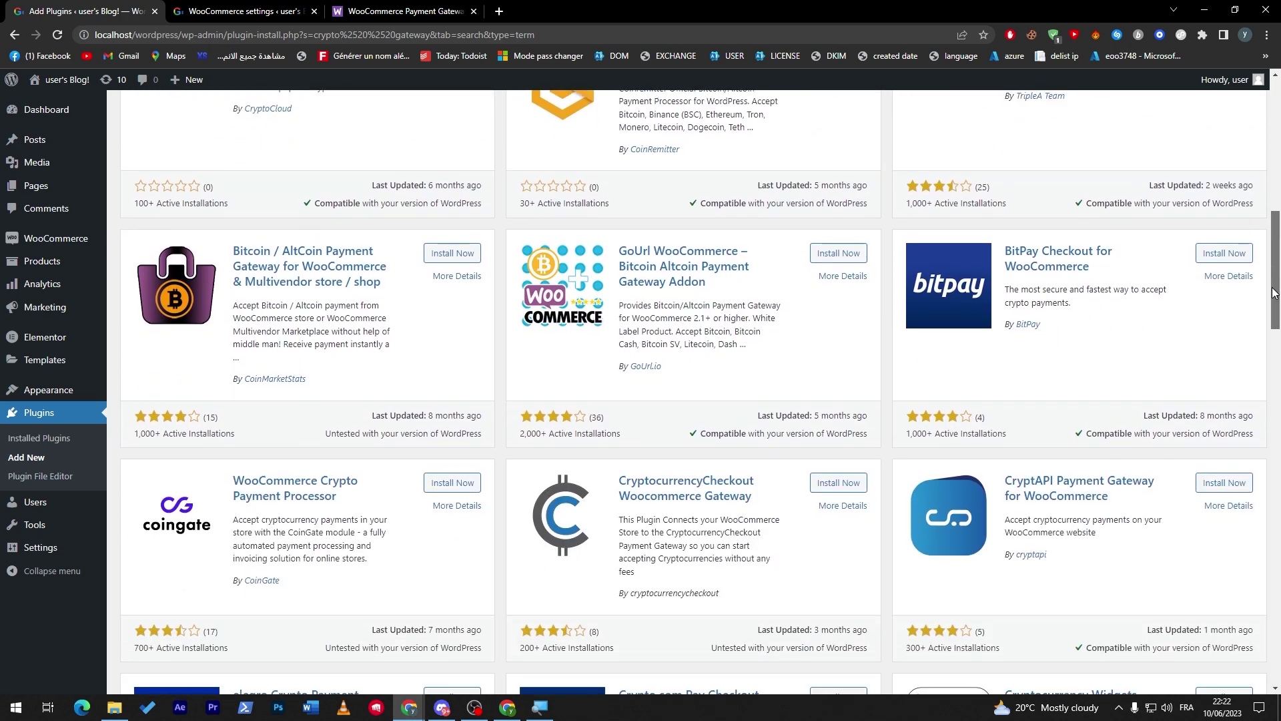
scroll(625, 176, "up", 10)
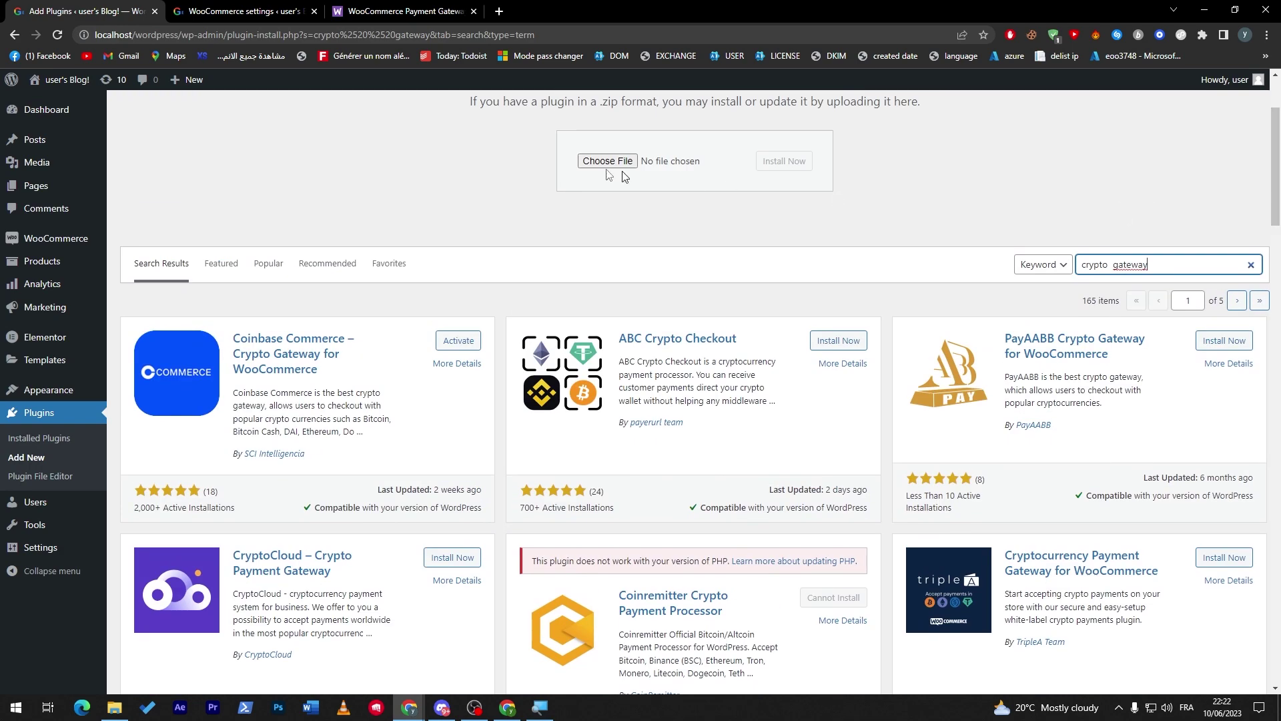
Accept cookies on WooCommerce.com and search the Extensions Store for 'crypto', finding six extensions.
left_click(400, 12)
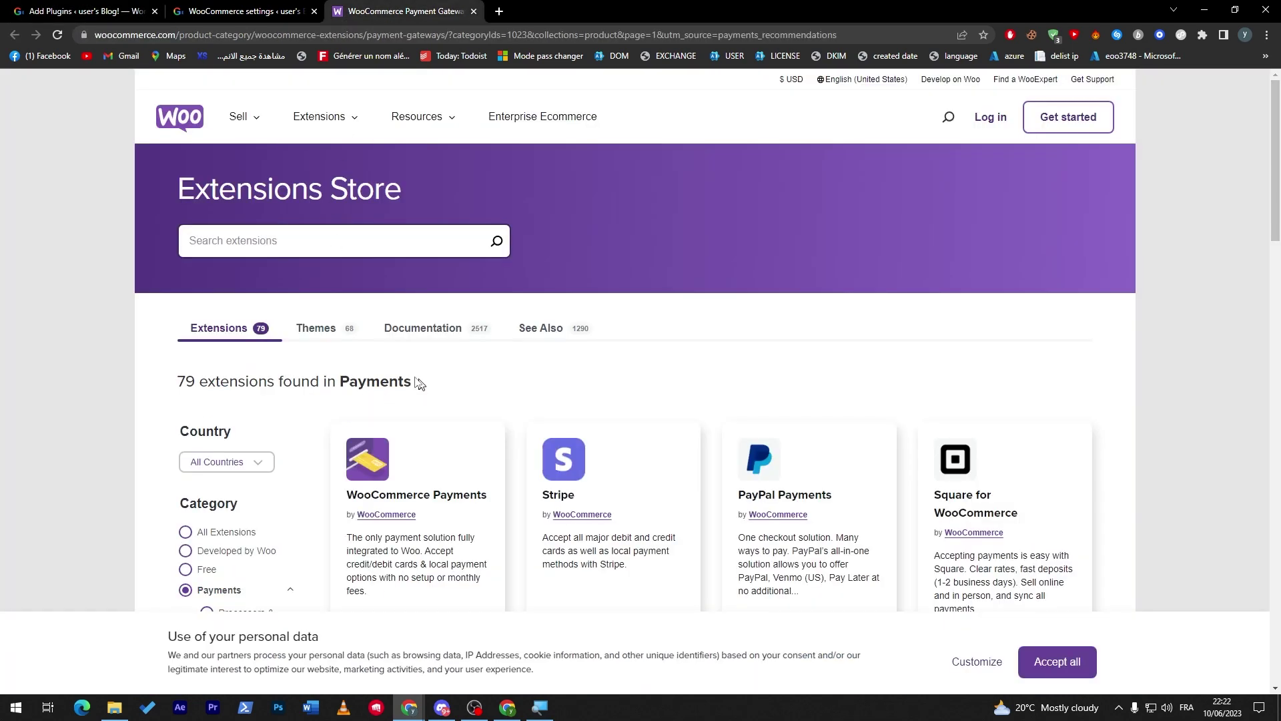
left_click(1066, 662)
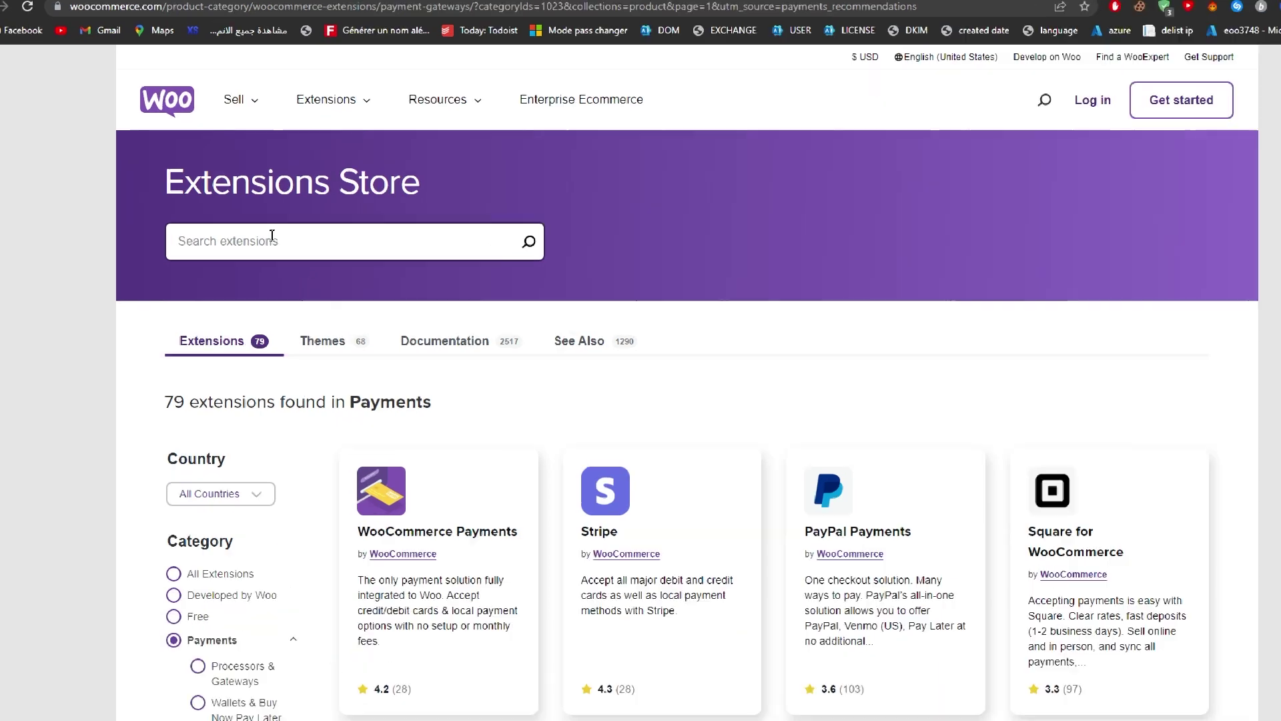
left_click(272, 238)
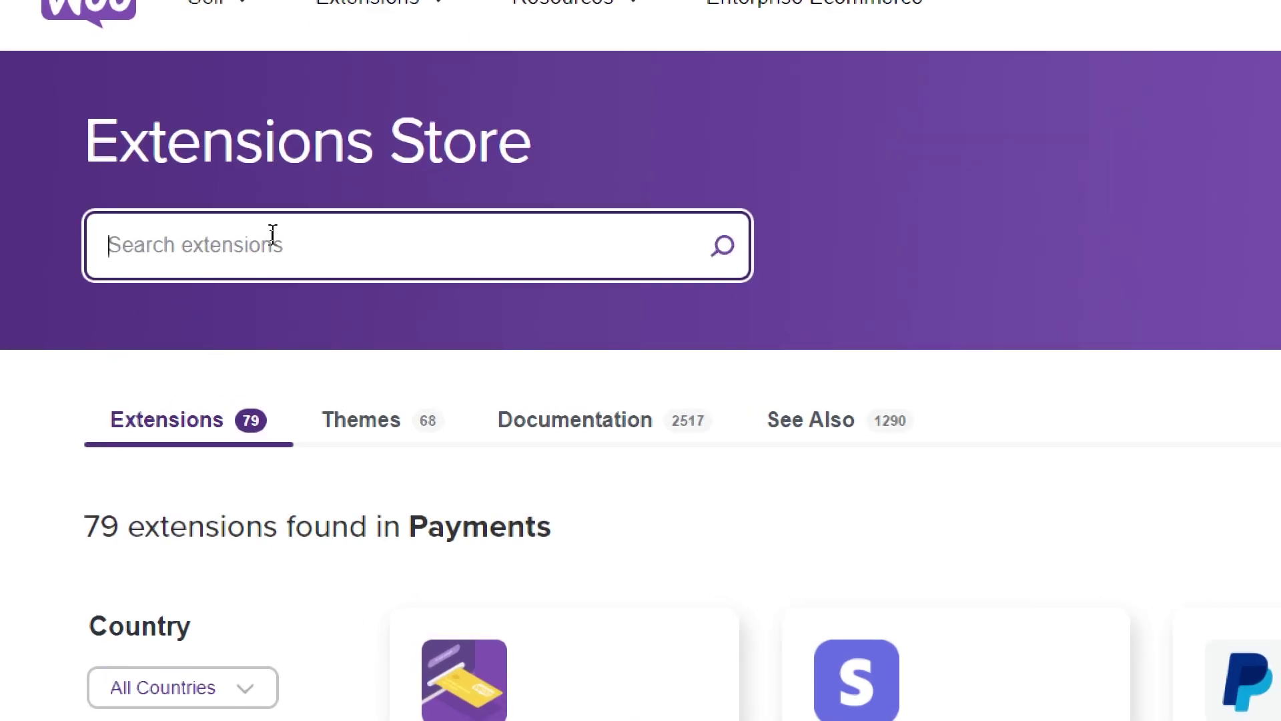
type("crypto")
key("Return")
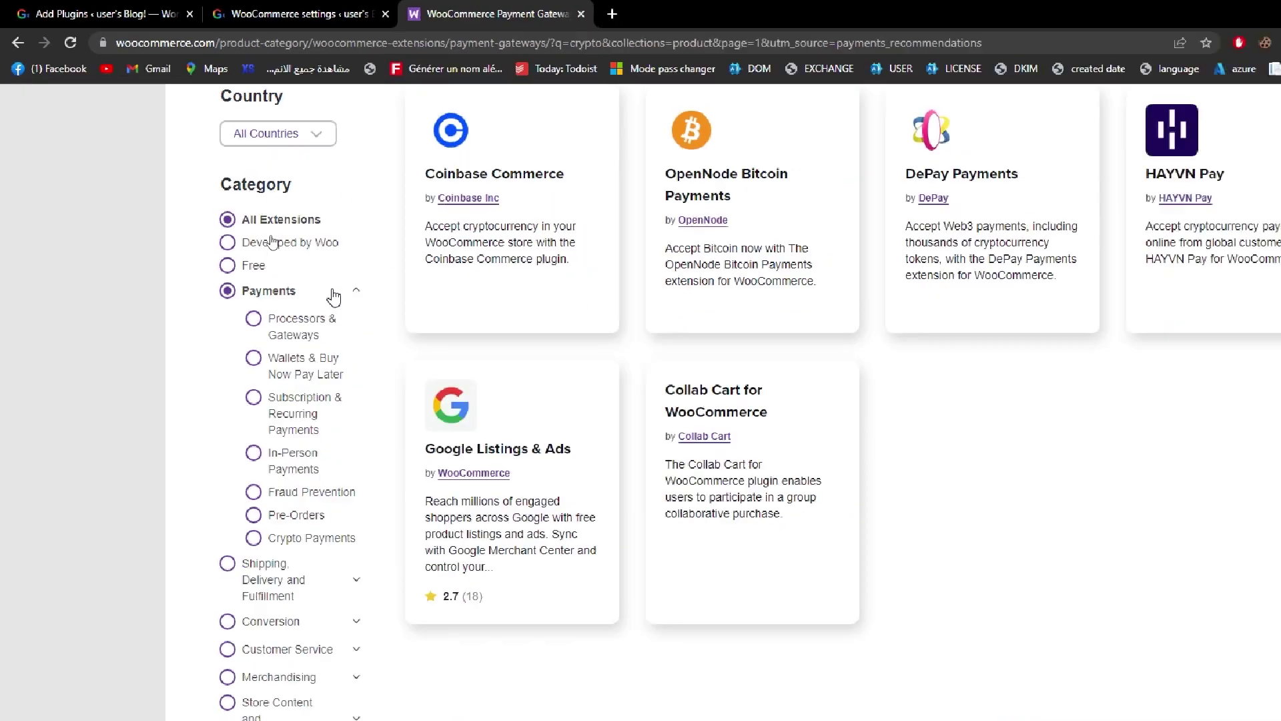
scroll(601, 267, "up", 2)
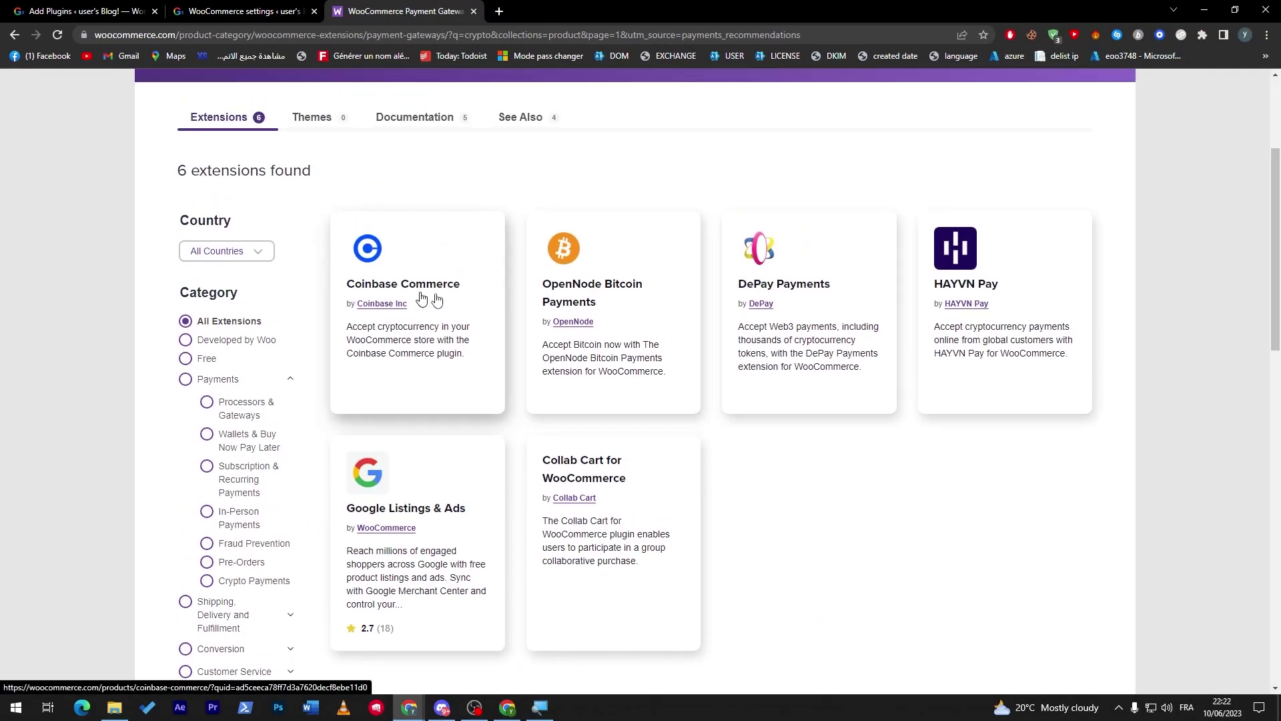
Activate Coinbase Commerce – Crypto Gateway for WooCommerce from the plugin search results.
left_click(240, 11)
left_click(112, 5)
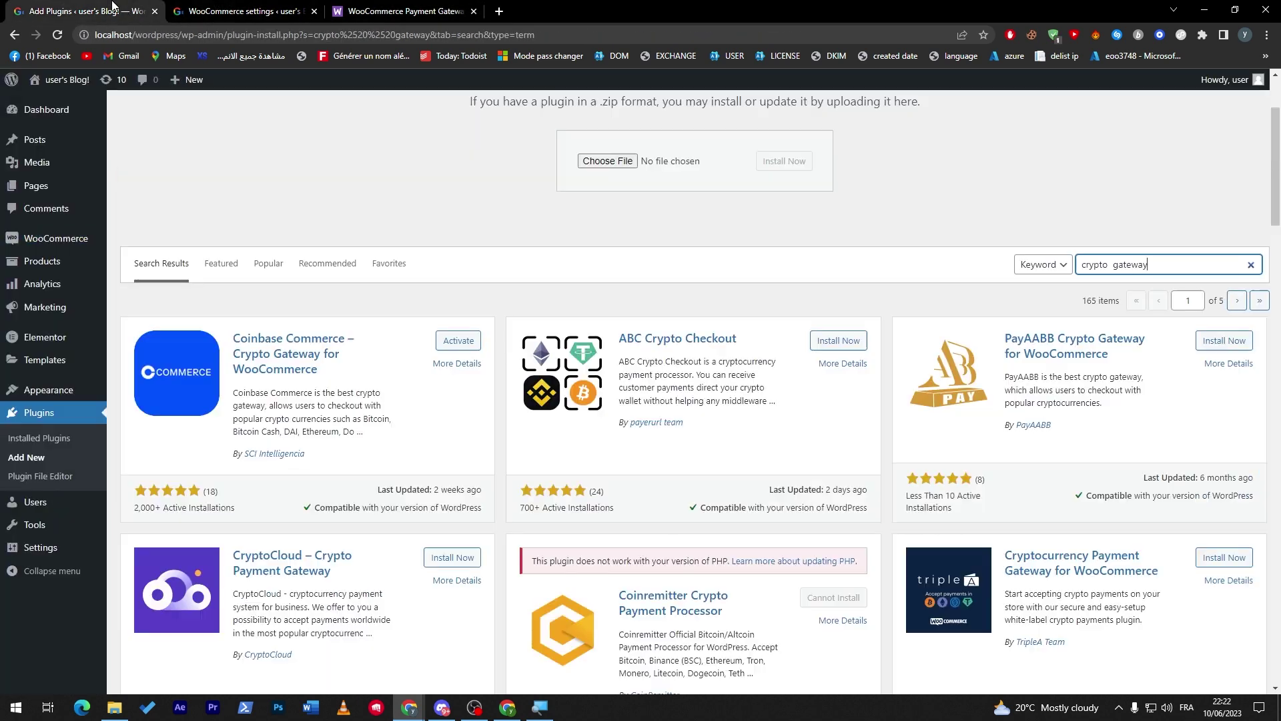
left_click(214, 307)
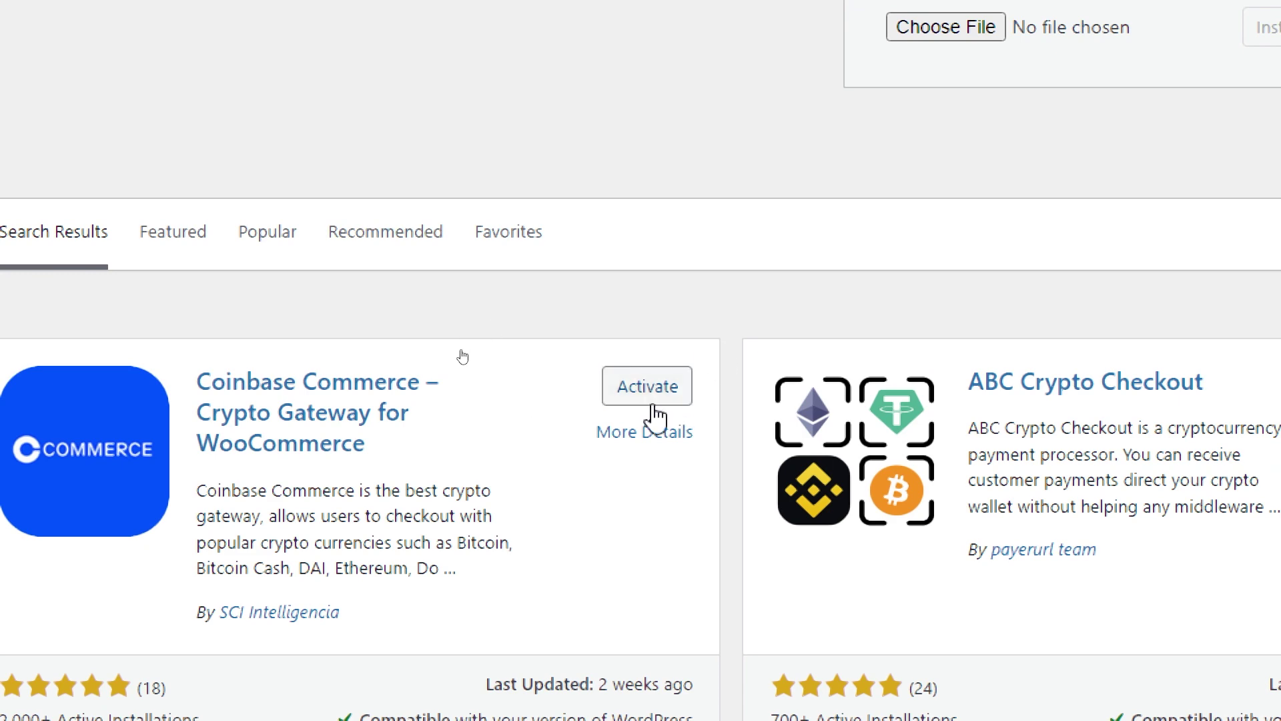
left_click(653, 404)
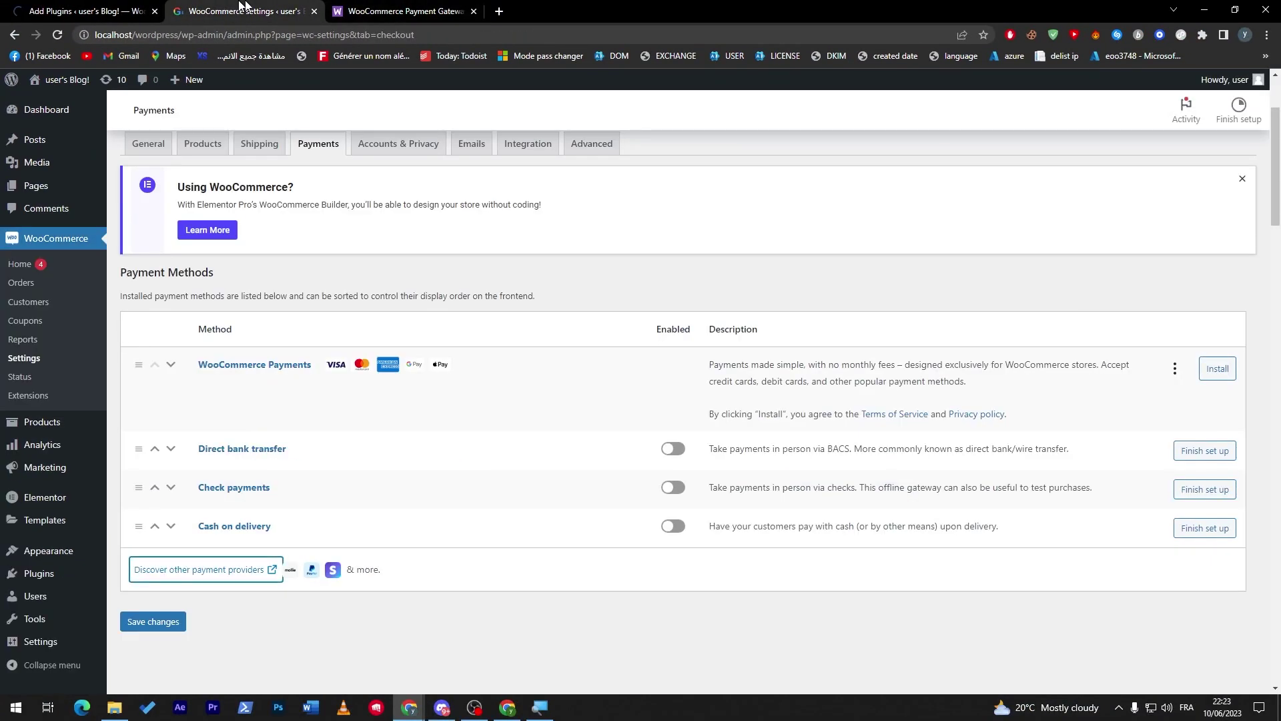
left_click(399, 12)
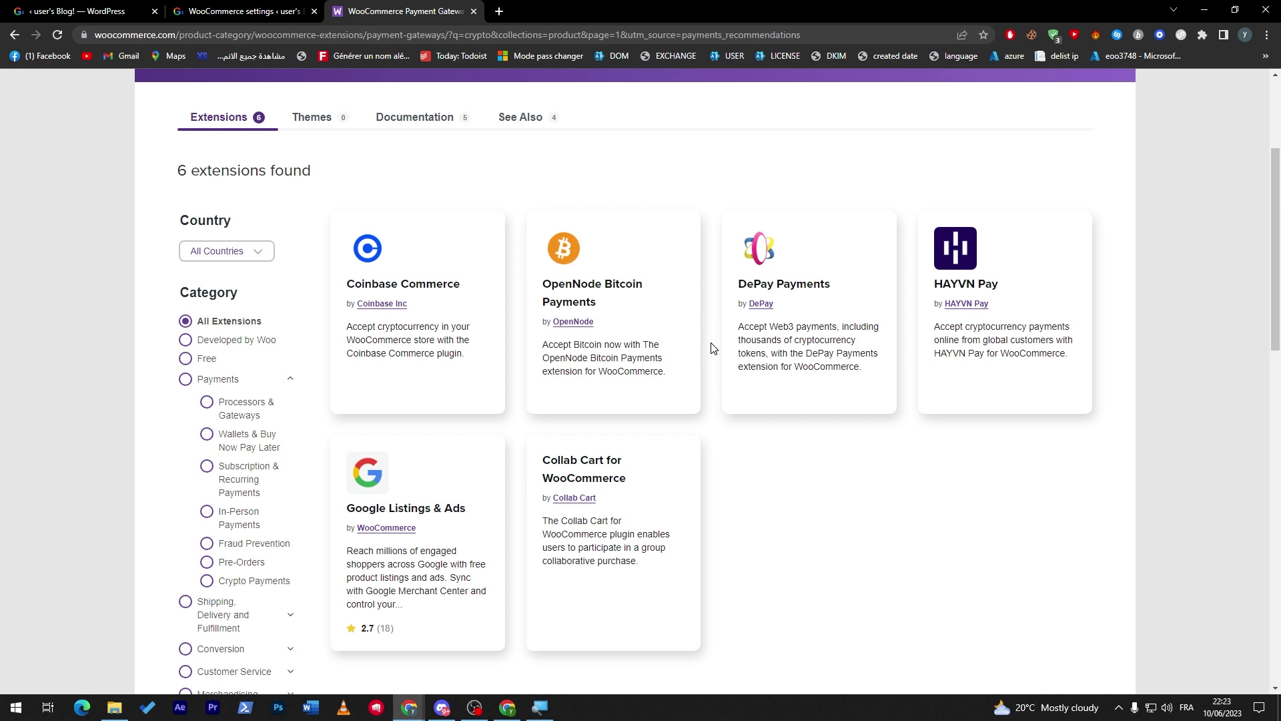
left_click(79, 11)
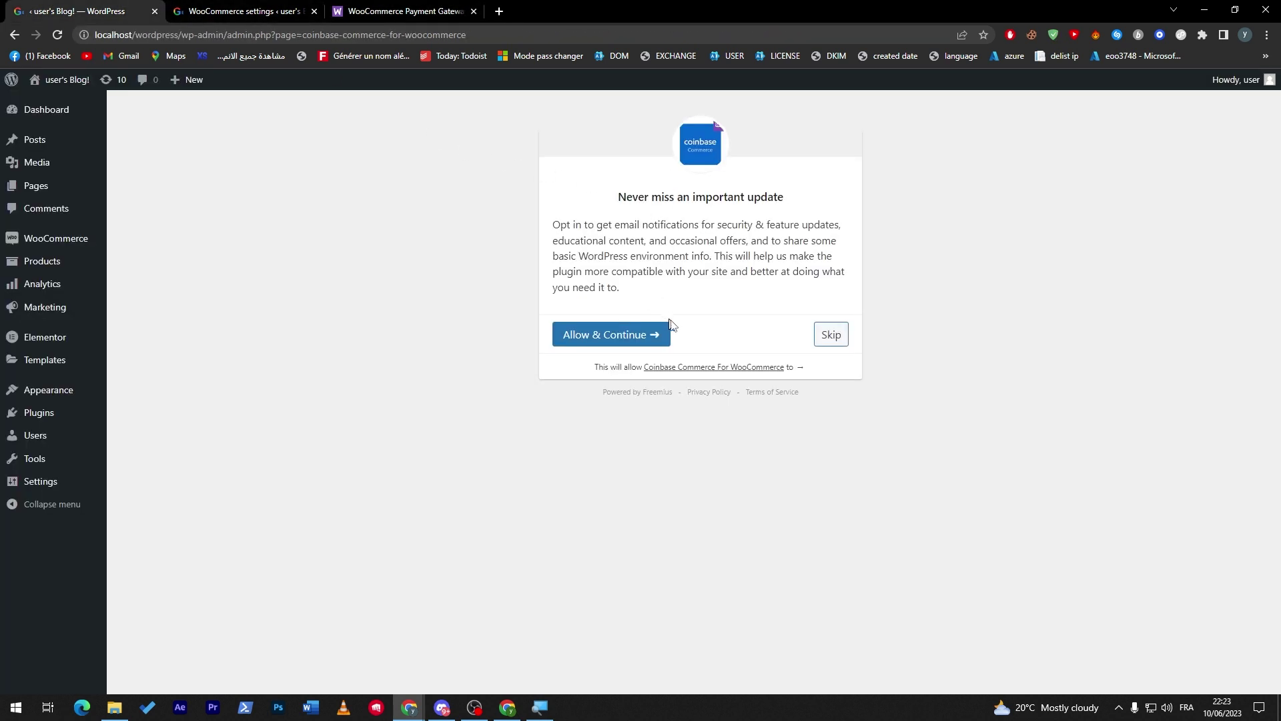
Opt Coinbase Commerce For WooCommerce into update notifications with Allow & Continue, then reload Plugins.
left_click(832, 334)
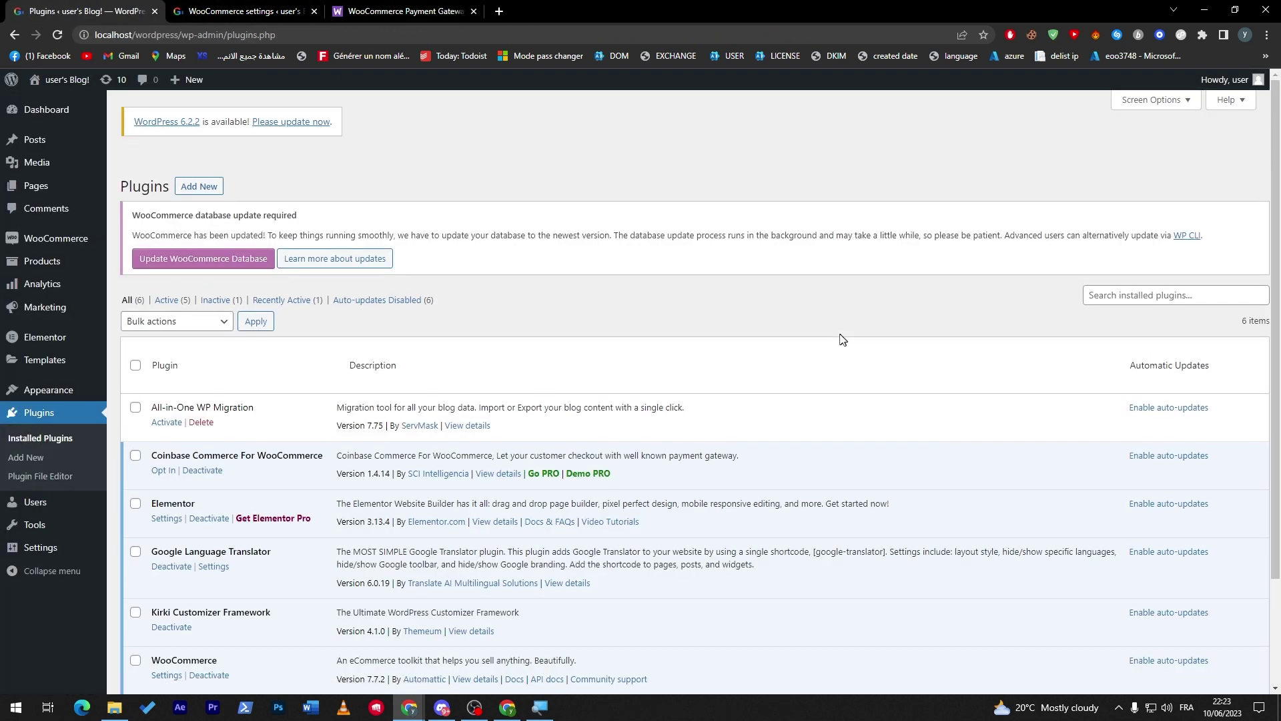
scroll(287, 339, "down", 2)
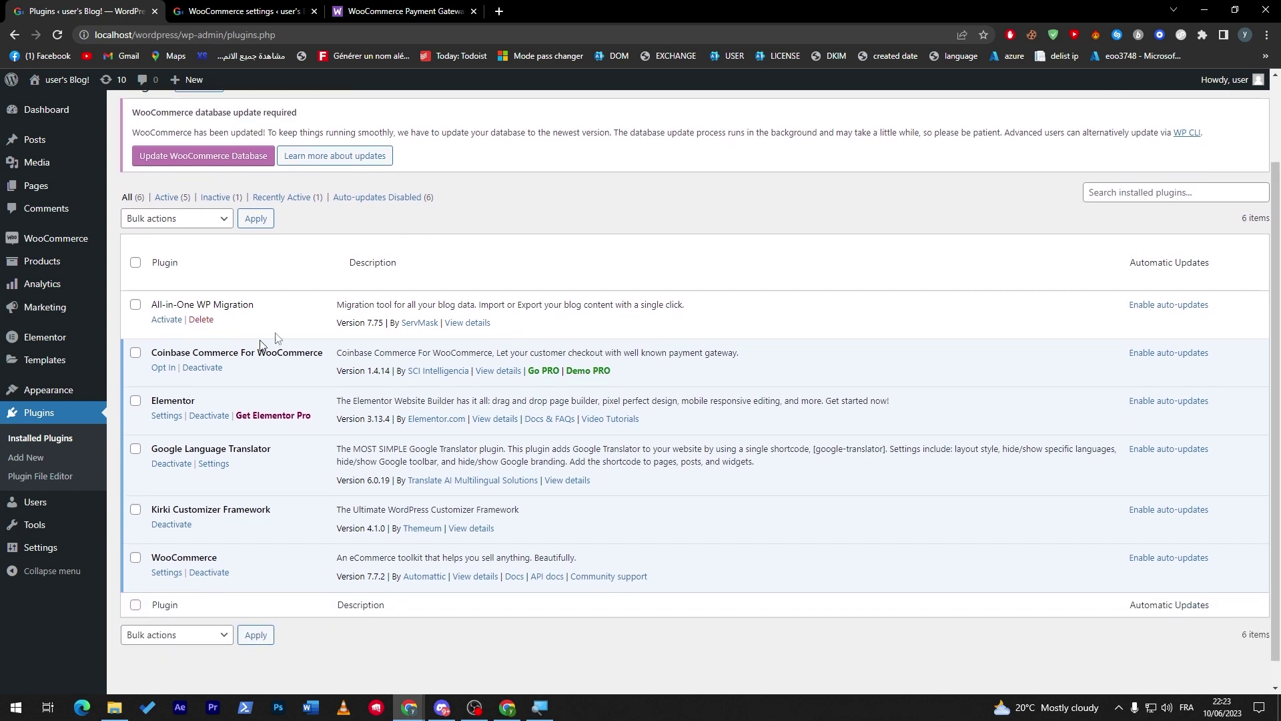
left_click(165, 368)
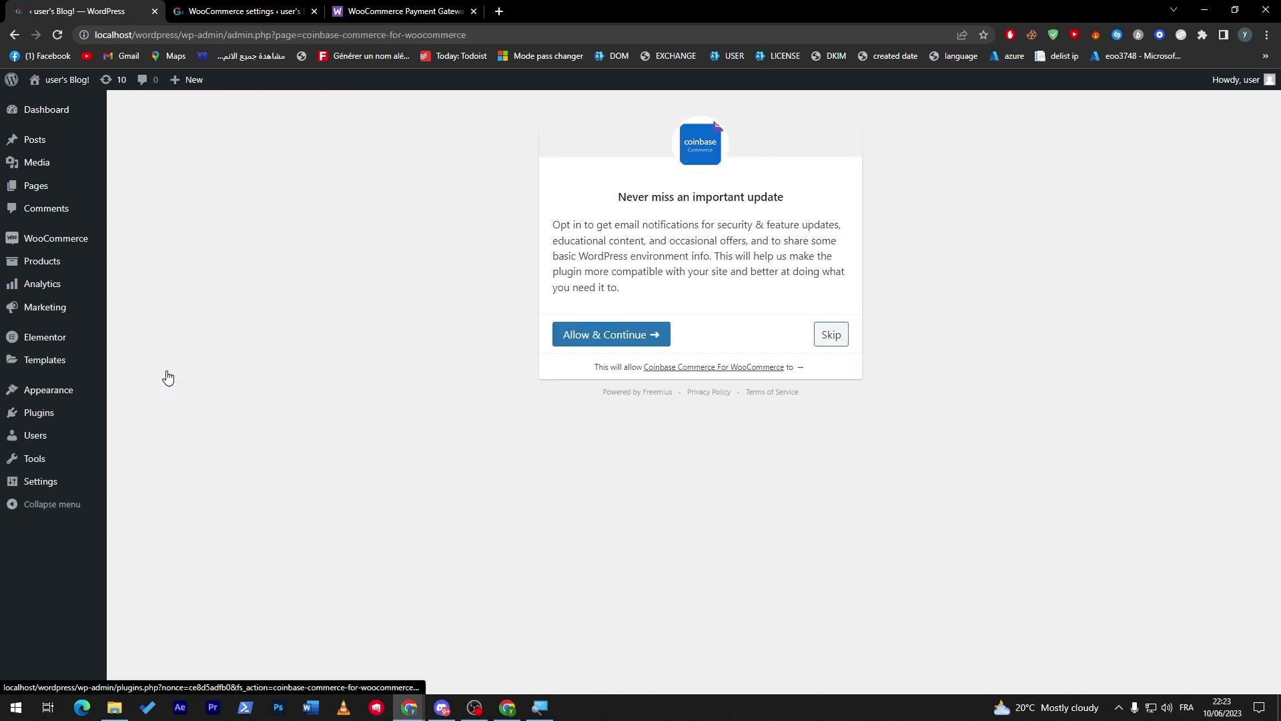
left_click(645, 339)
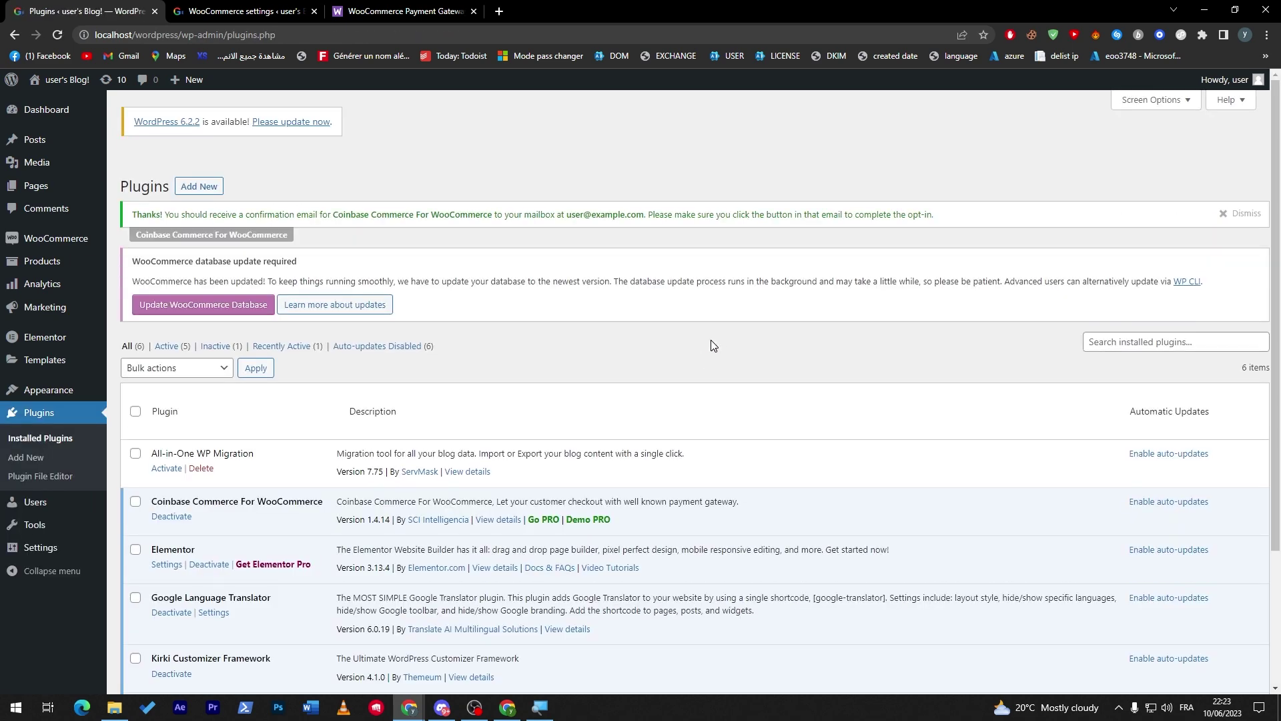
triple_click(216, 501)
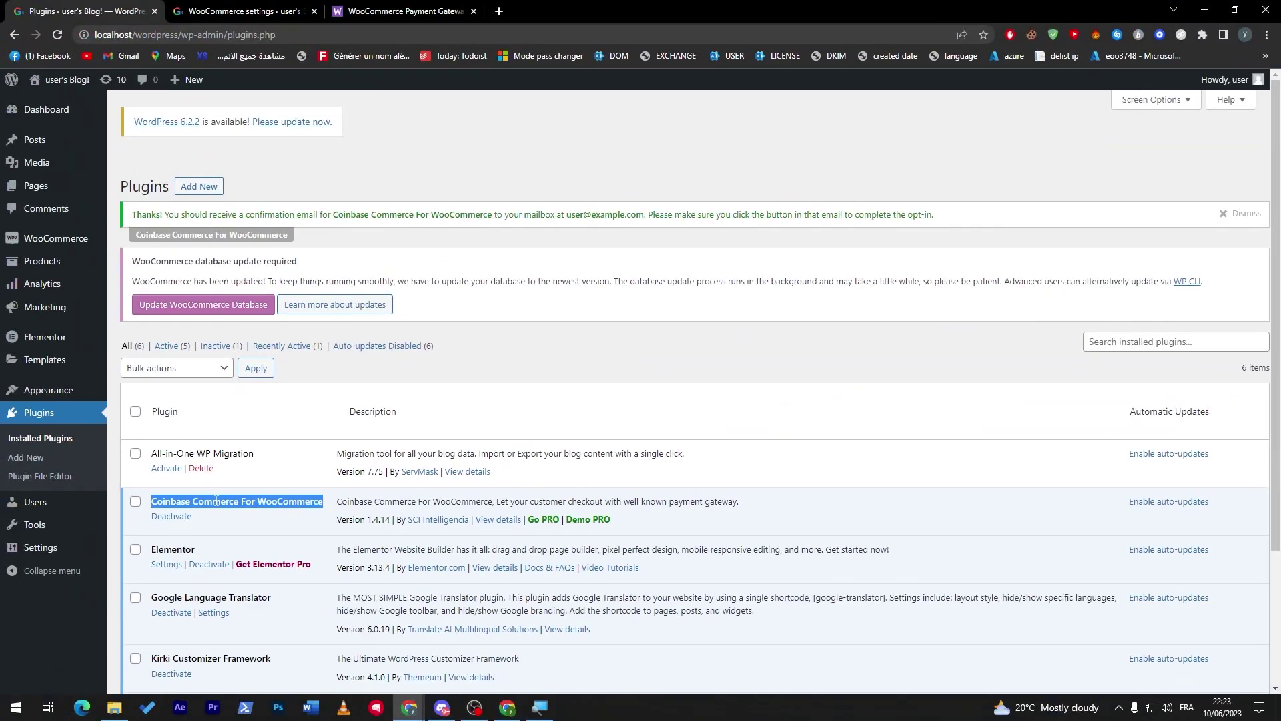
left_click(58, 35)
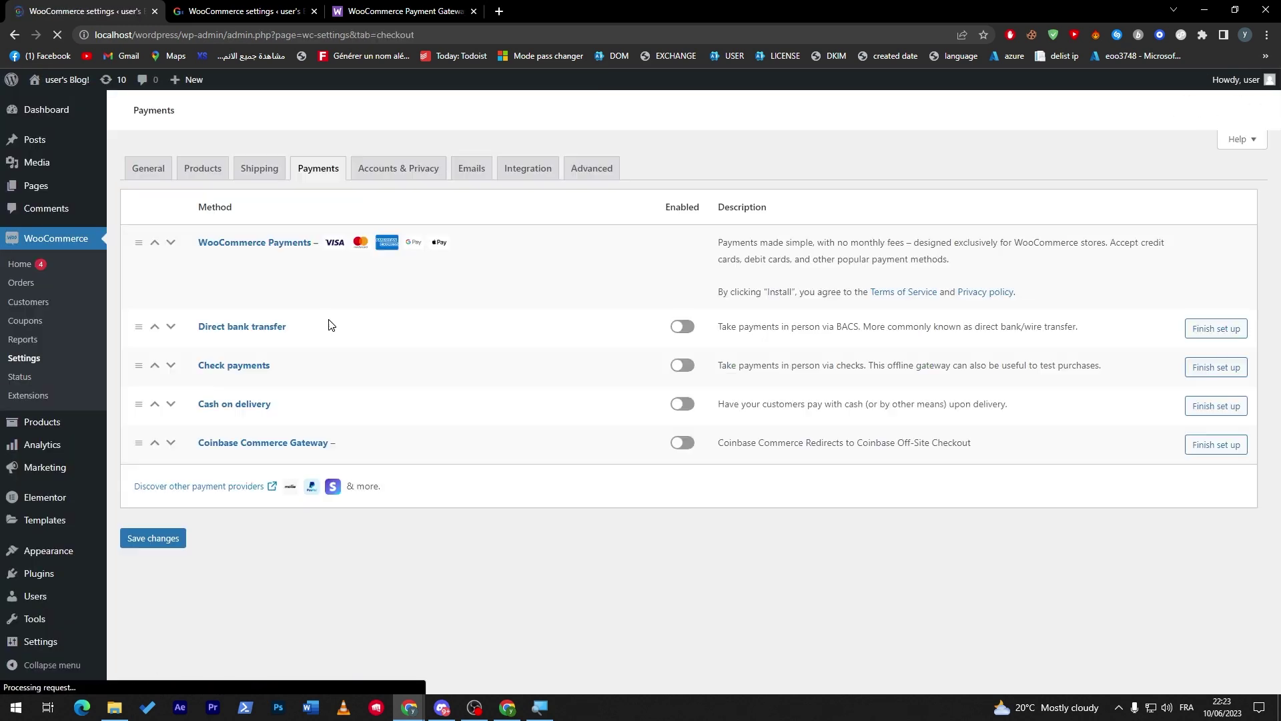
Open the Coinbase Commerce Gateway entry from the payment methods list and scroll through its settings.
scroll(1130, 466, "down", 4)
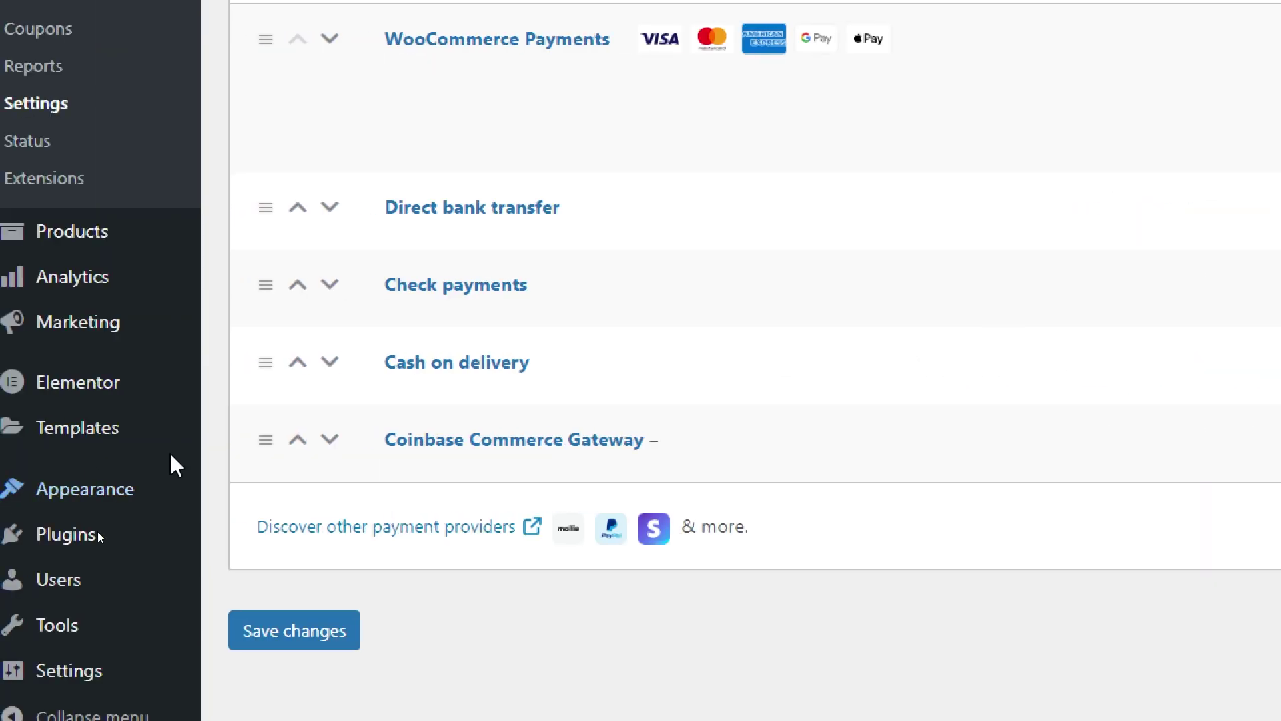
left_click(444, 440)
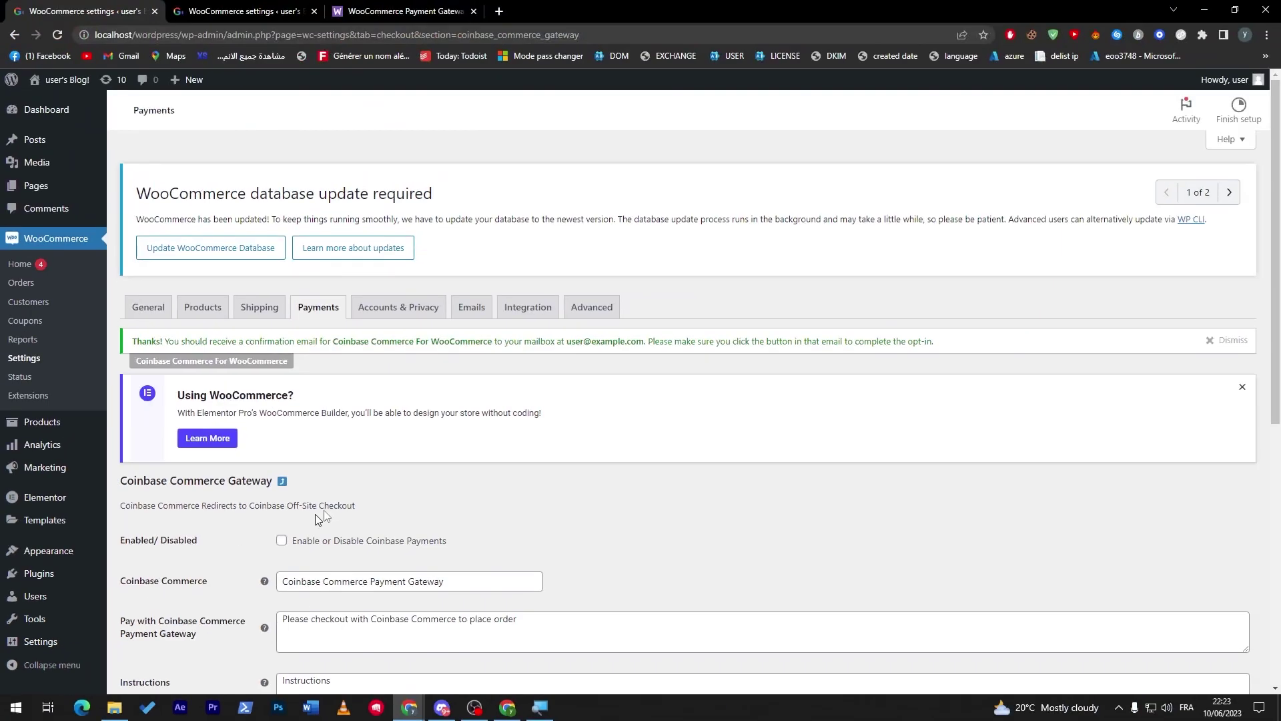
scroll(1277, 294, "down", 1)
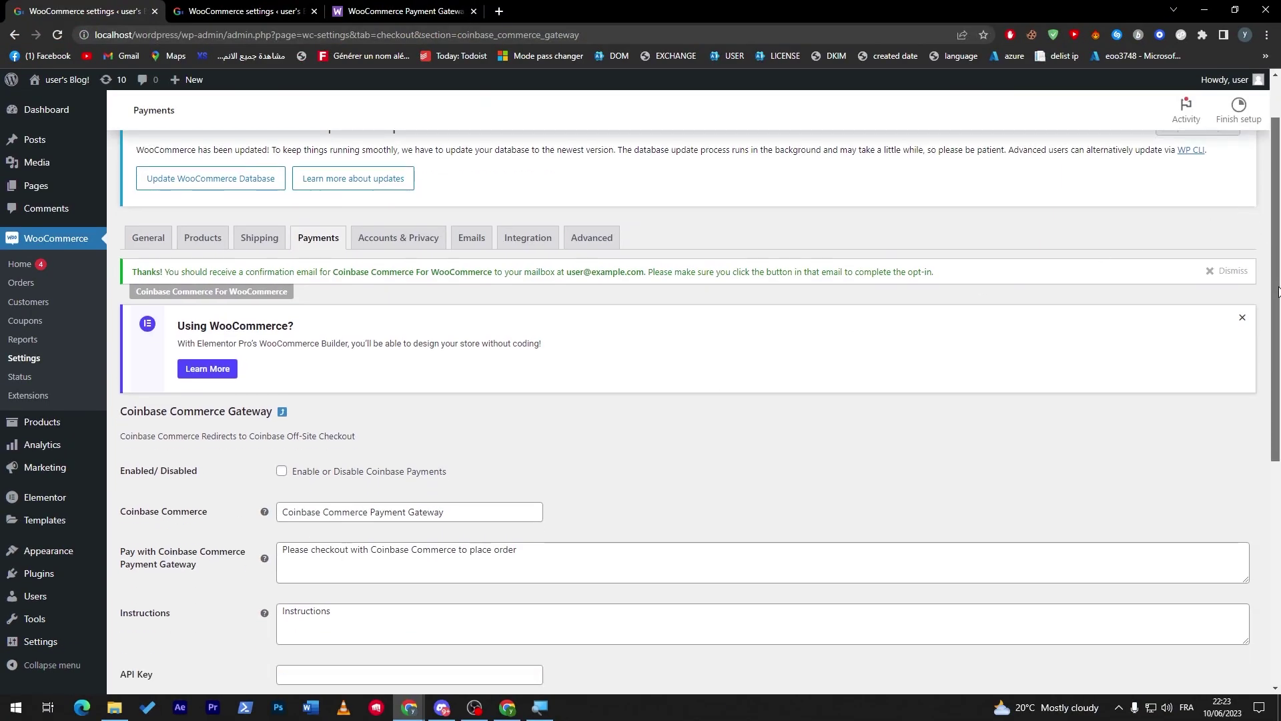
scroll(1276, 299, "down", 3)
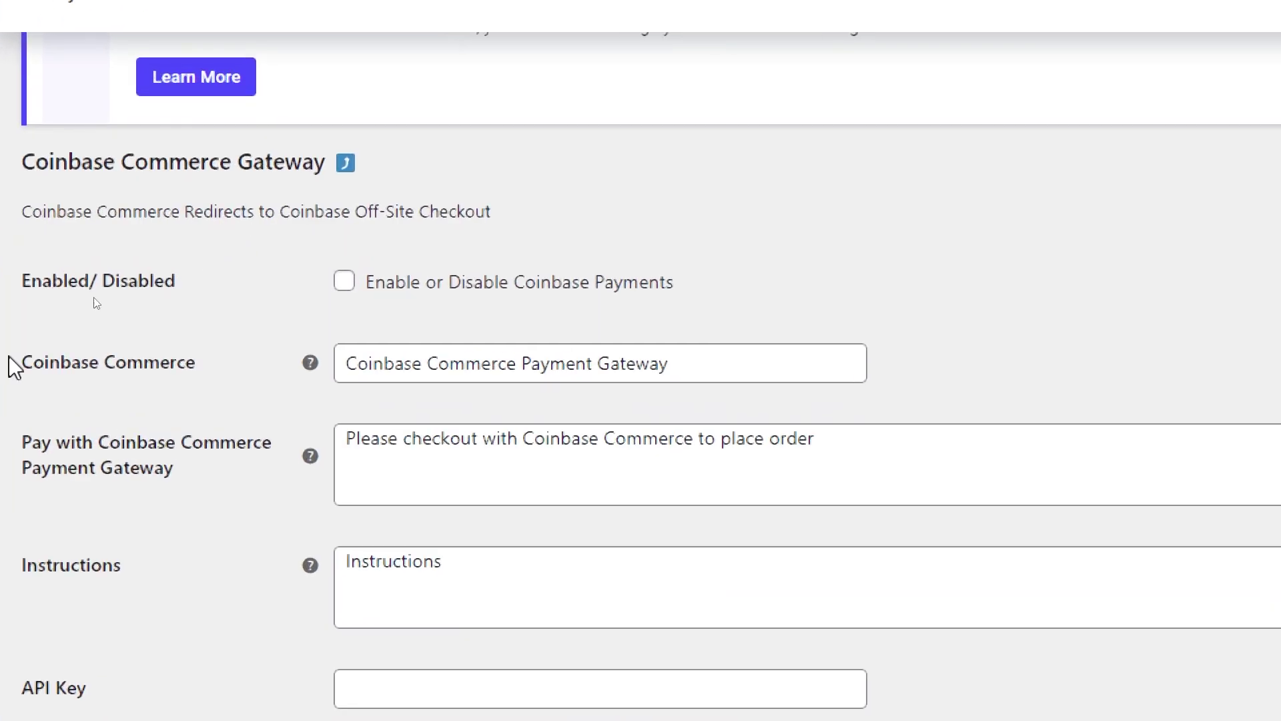
Tick the Coinbase enable box and review the gateway title and description fields.
left_click(410, 285)
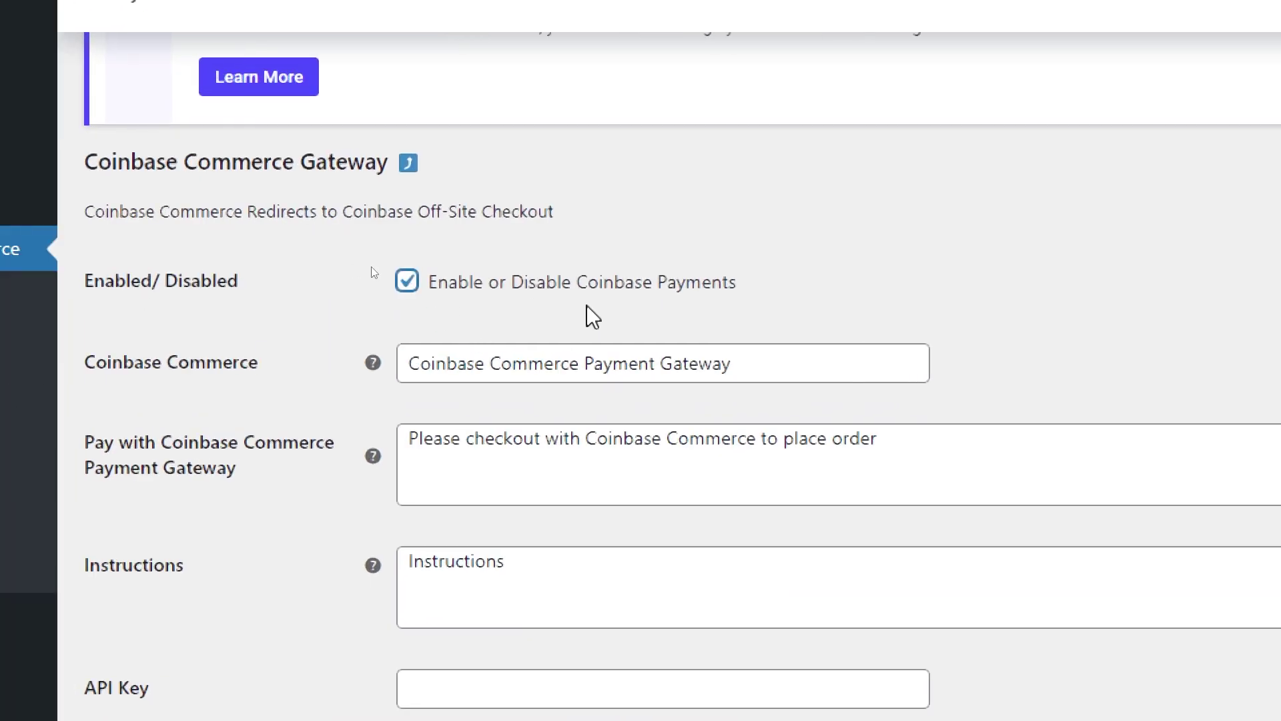
left_click_drag(826, 360, 334, 374)
left_click(329, 327)
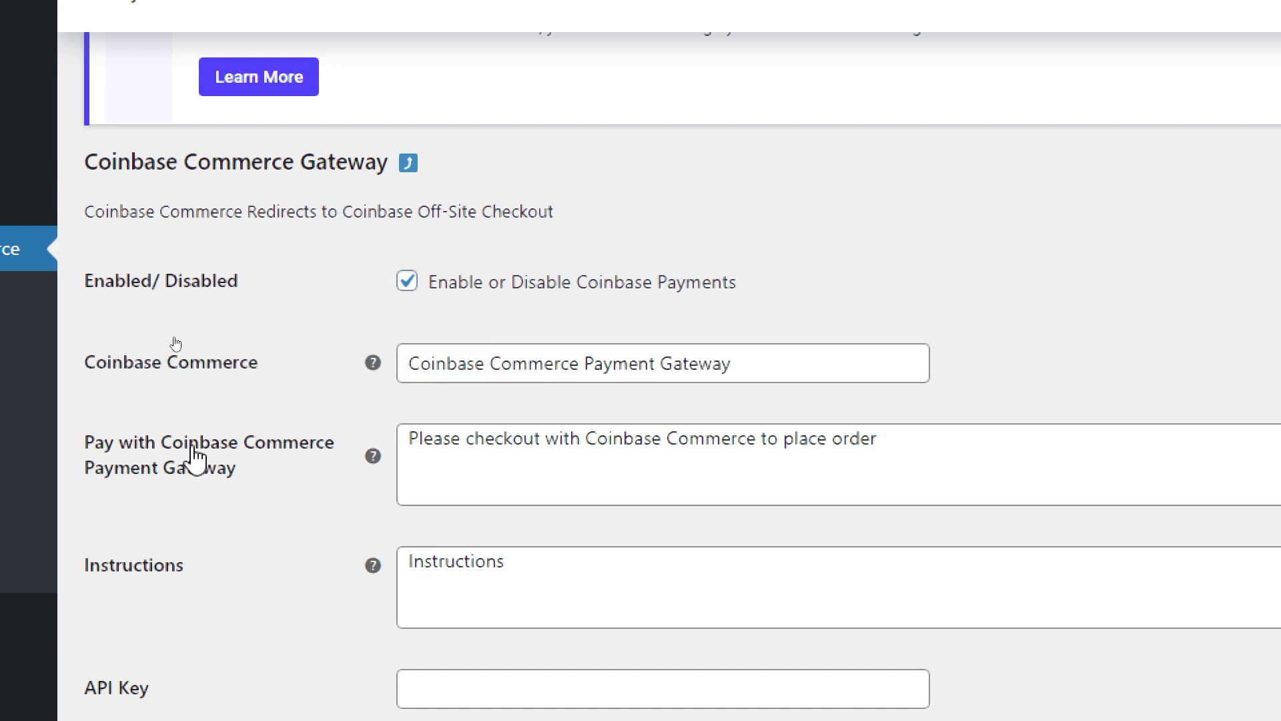
left_click(957, 446)
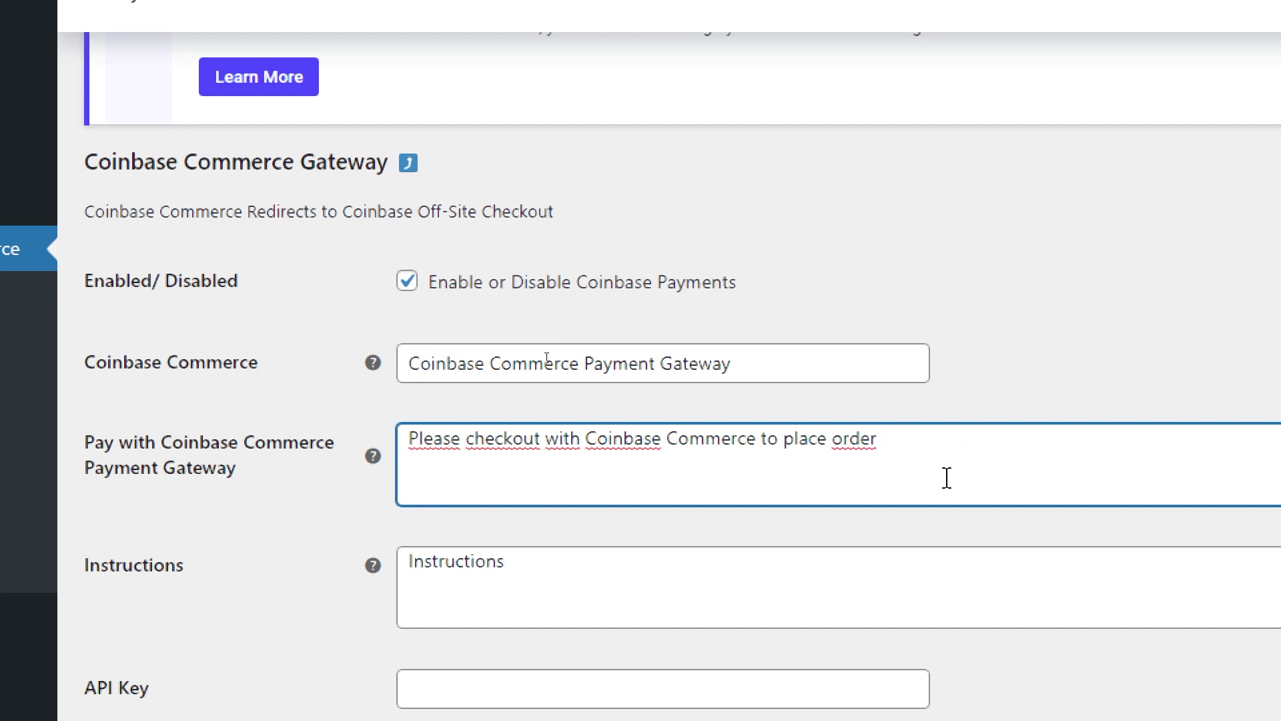
scroll(947, 478, "down", 3)
Replace the Instructions with '1. click on check out', '2. put tur adreess' and '3. done'.
left_click(647, 418)
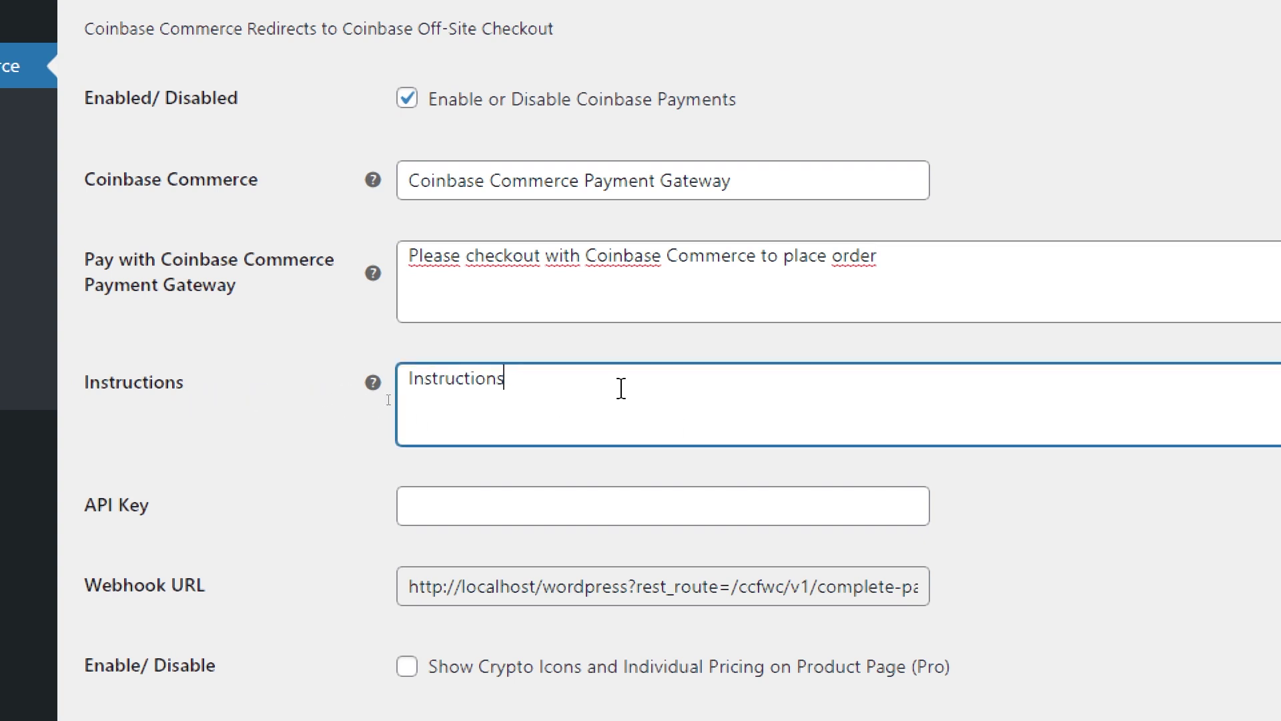
key("ctrl+a")
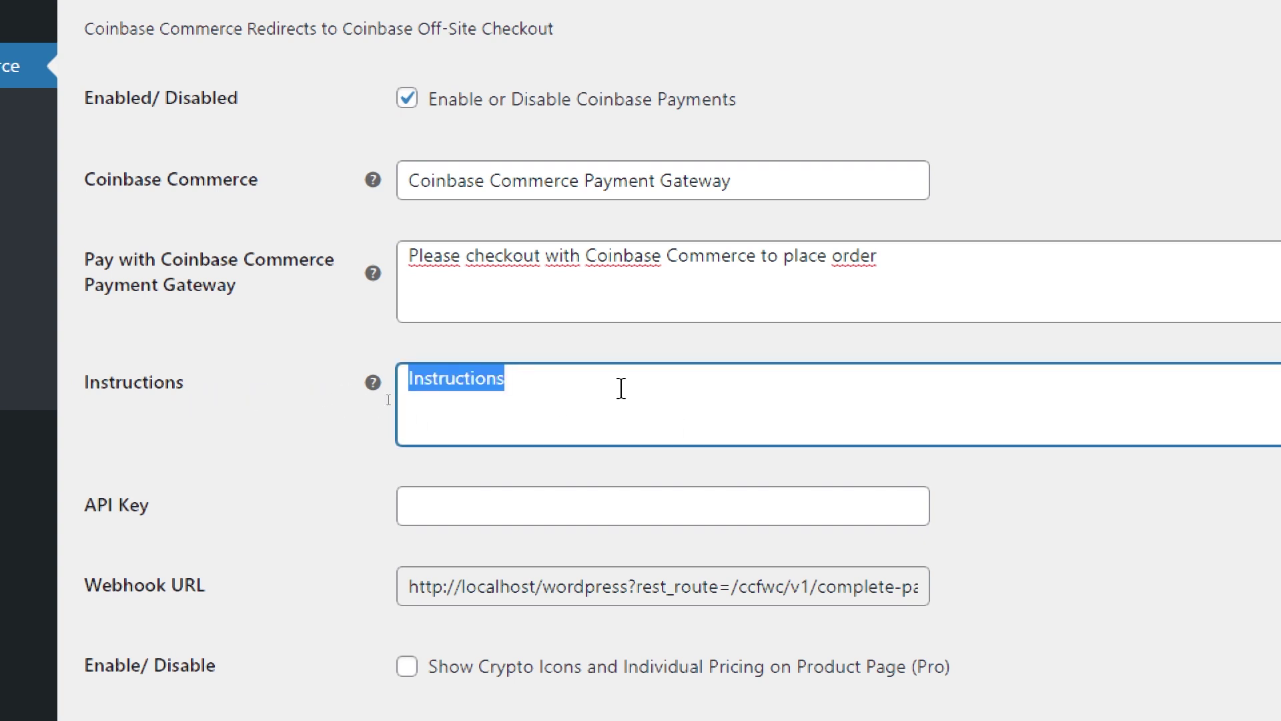
type("1. click o")
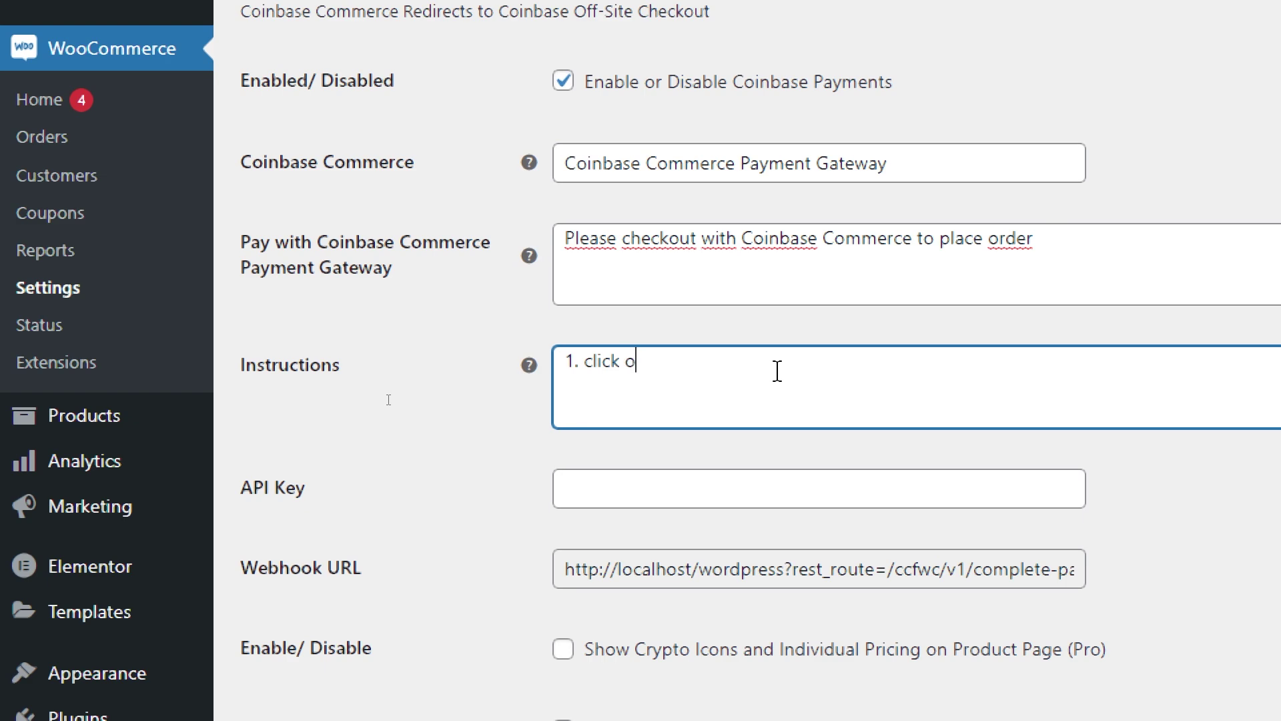
type("n check out")
key("Return")
type("2")
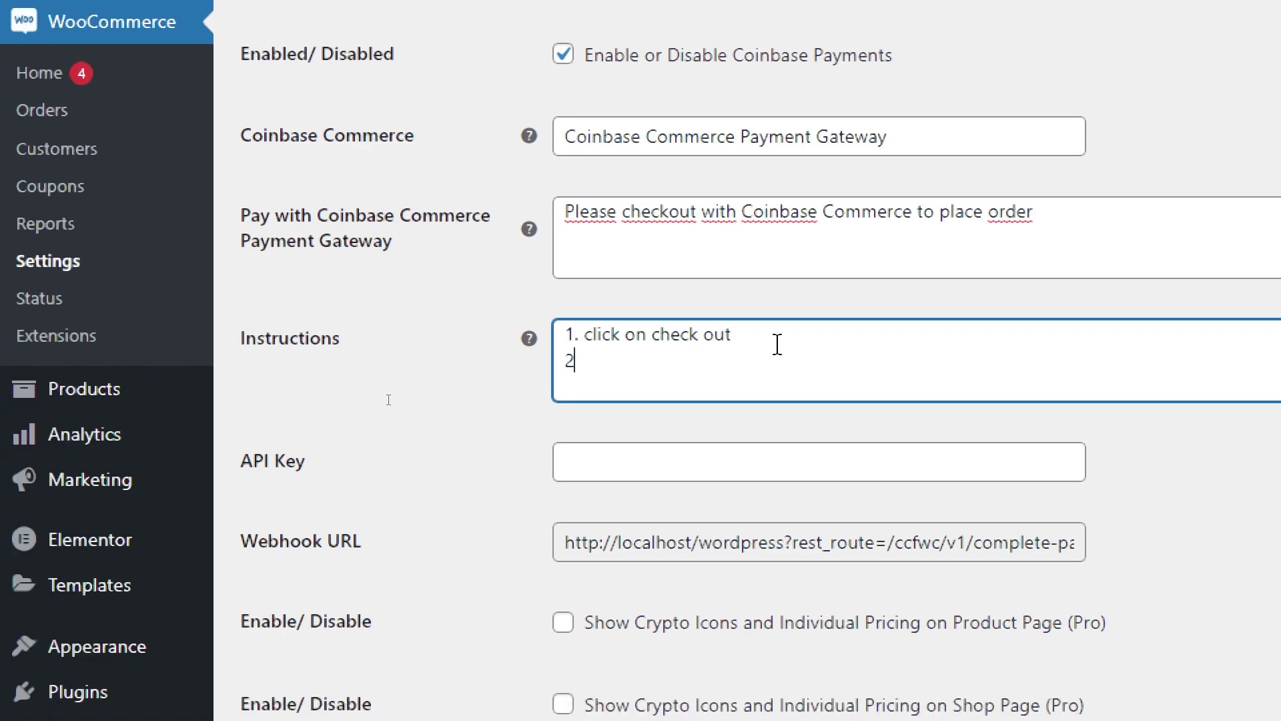
type(". put tur adreess")
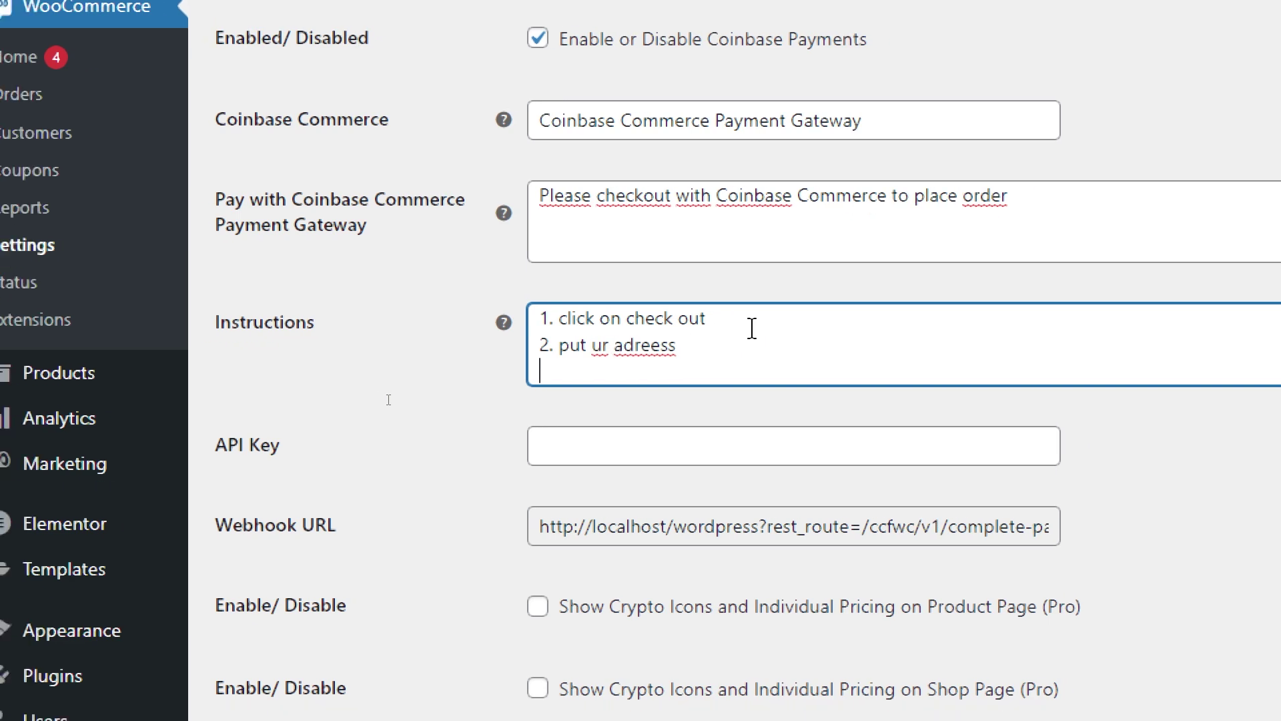
key("Return")
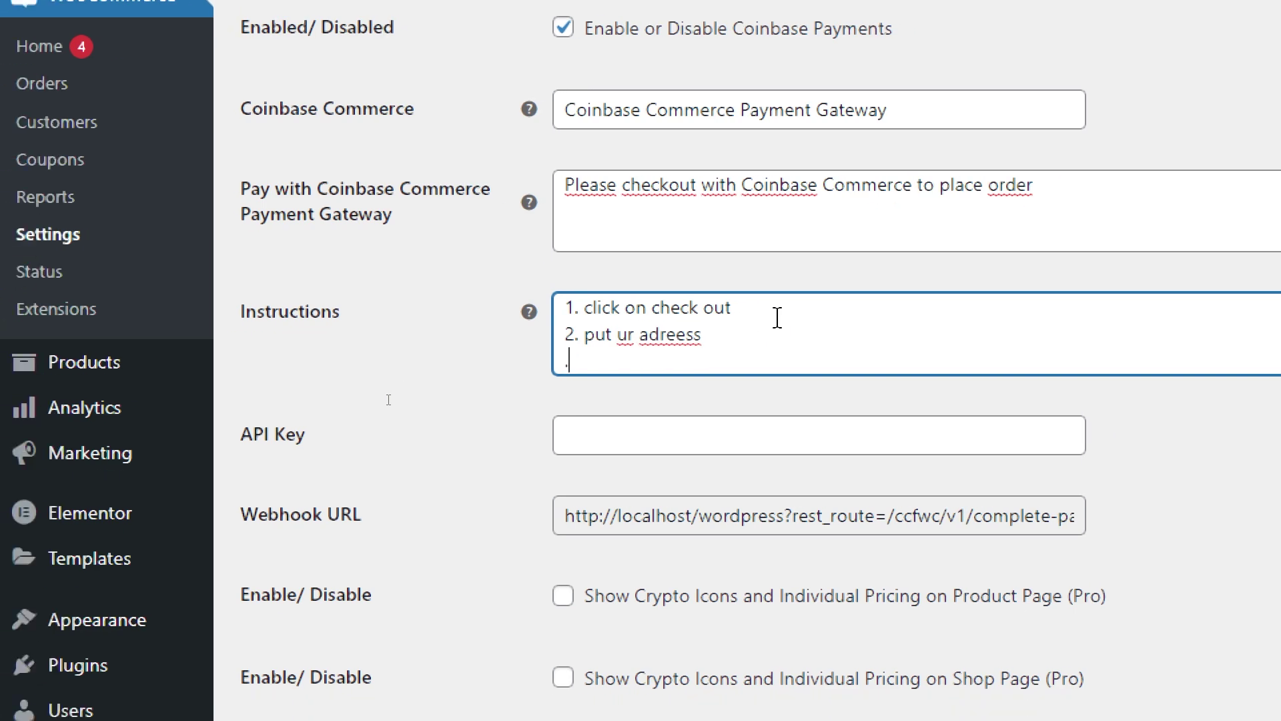
type("3. done")
left_click(821, 387)
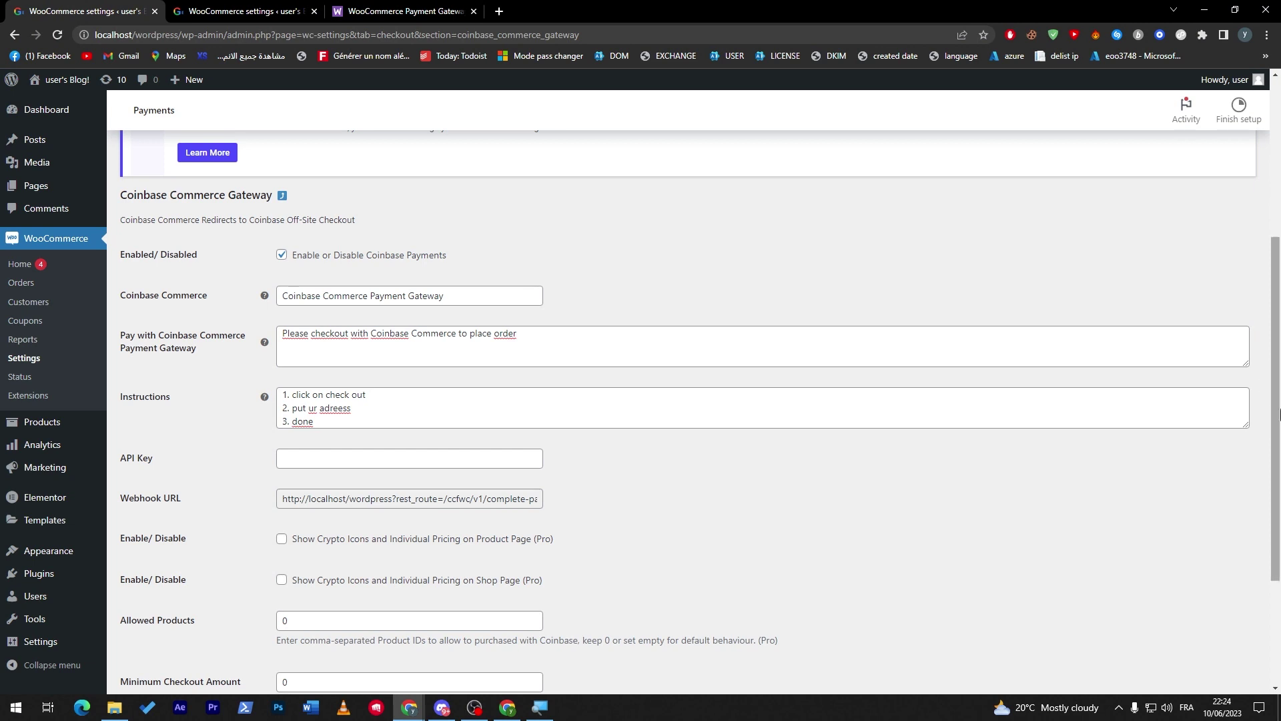
left_click_drag(1271, 417, 1271, 532)
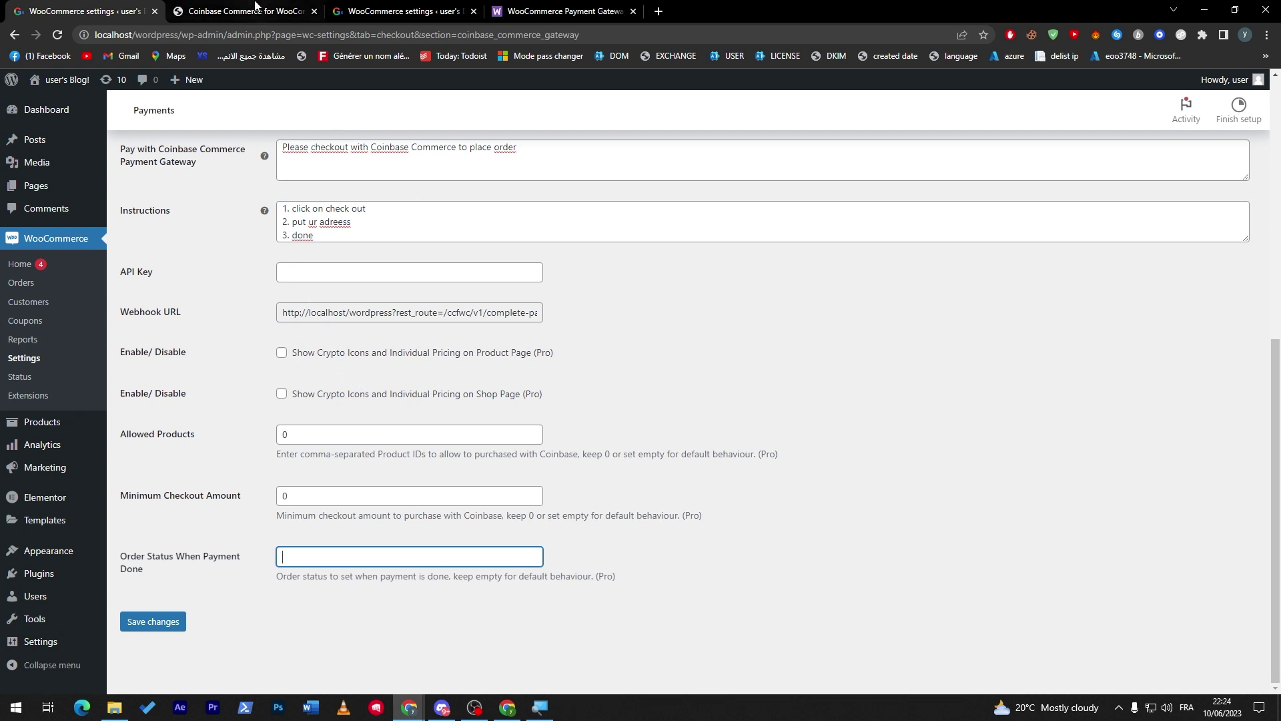
left_click(254, 10)
Copy 'Coinbase Commerce' from the CoderPress page title and run a Google search for it.
left_click(106, 6)
left_click(230, 6)
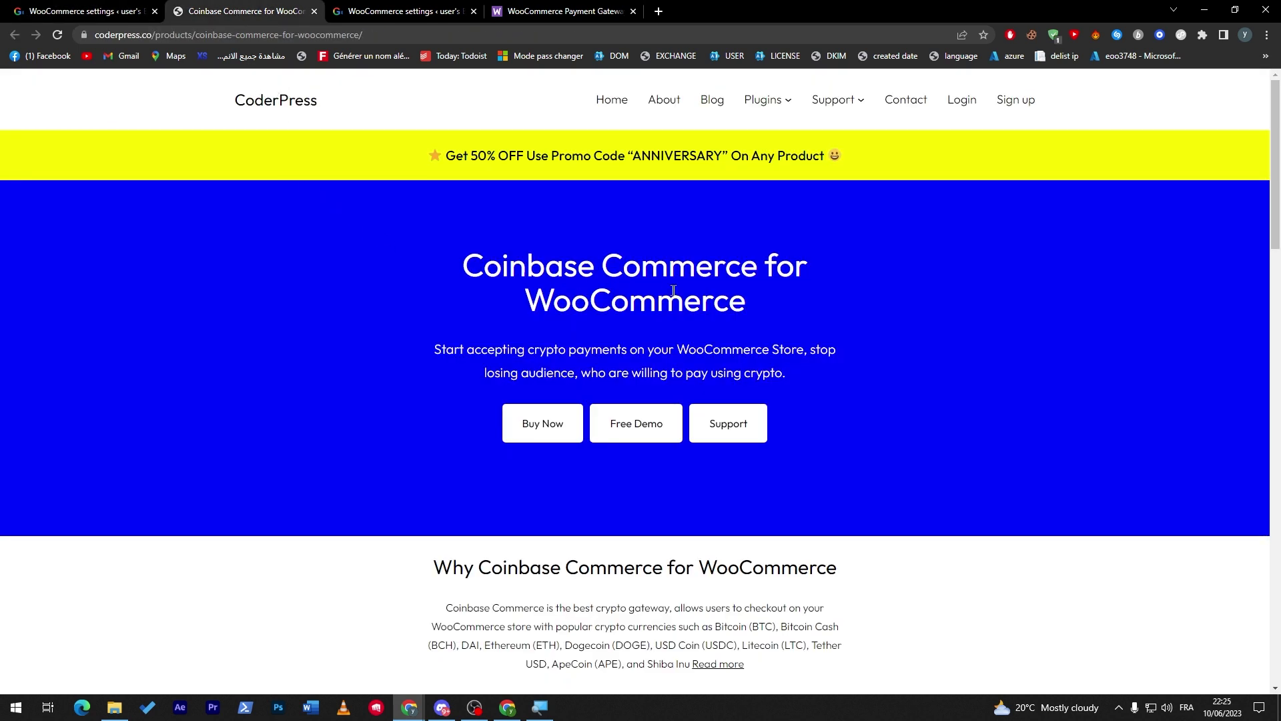
triple_click(680, 267)
left_click(710, 284)
left_click_drag(758, 270, 468, 192)
key("ctrl+c")
left_click(440, 34)
key("ctrl+v")
key("Return")
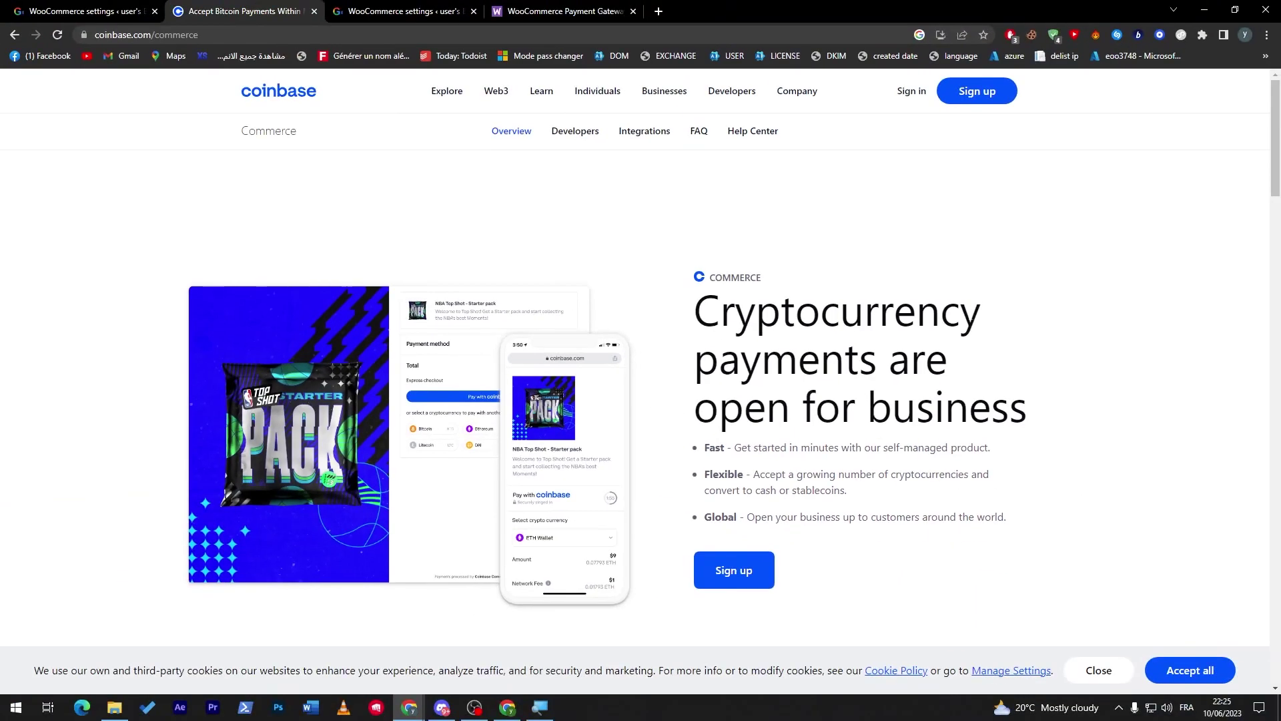
Sign up for a Coinbase Commerce account, verify the email and pass 2-step verification setup.
left_click(979, 100)
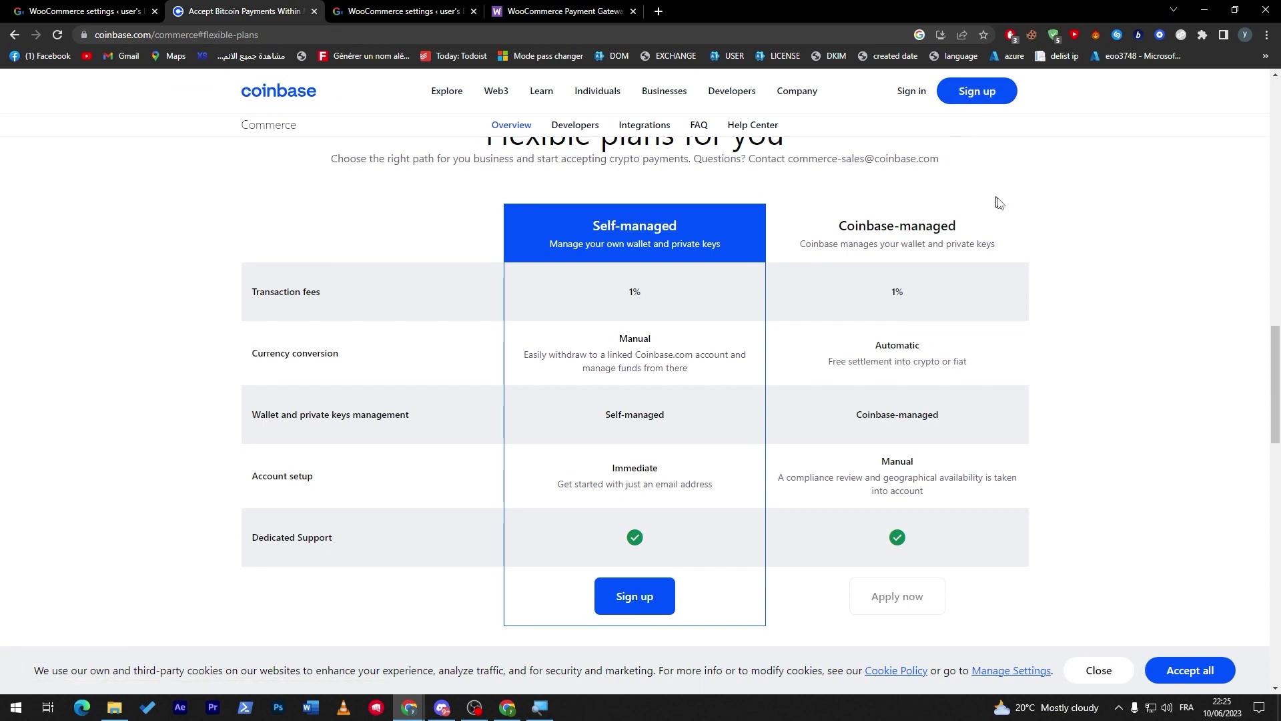
left_click(1280, 304)
left_click_drag(1280, 304, 1277, 411)
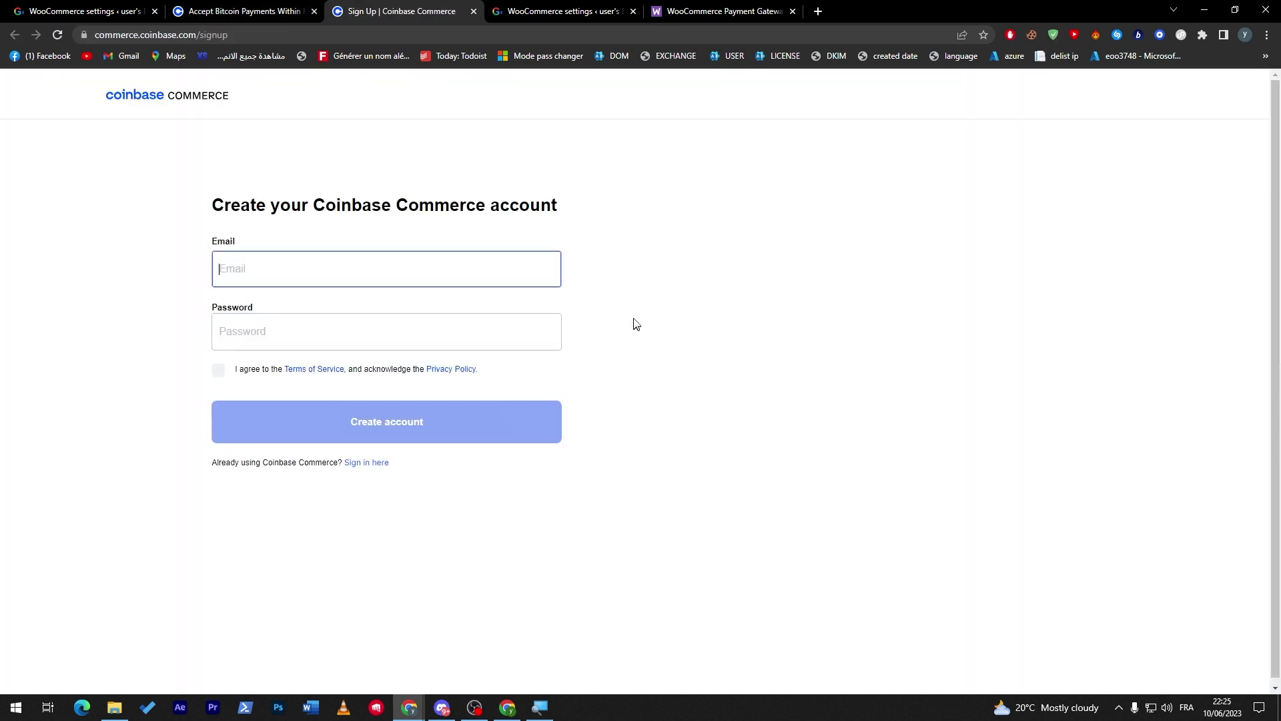
left_click(474, 243)
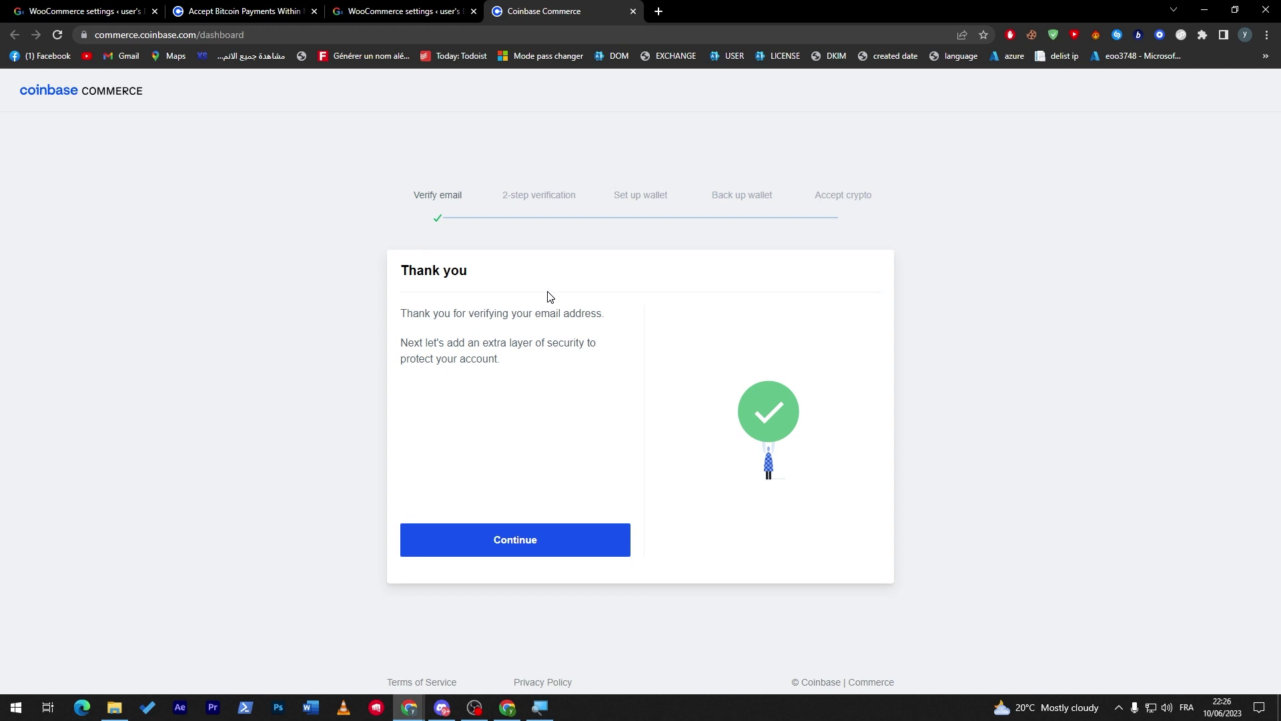
left_click(538, 542)
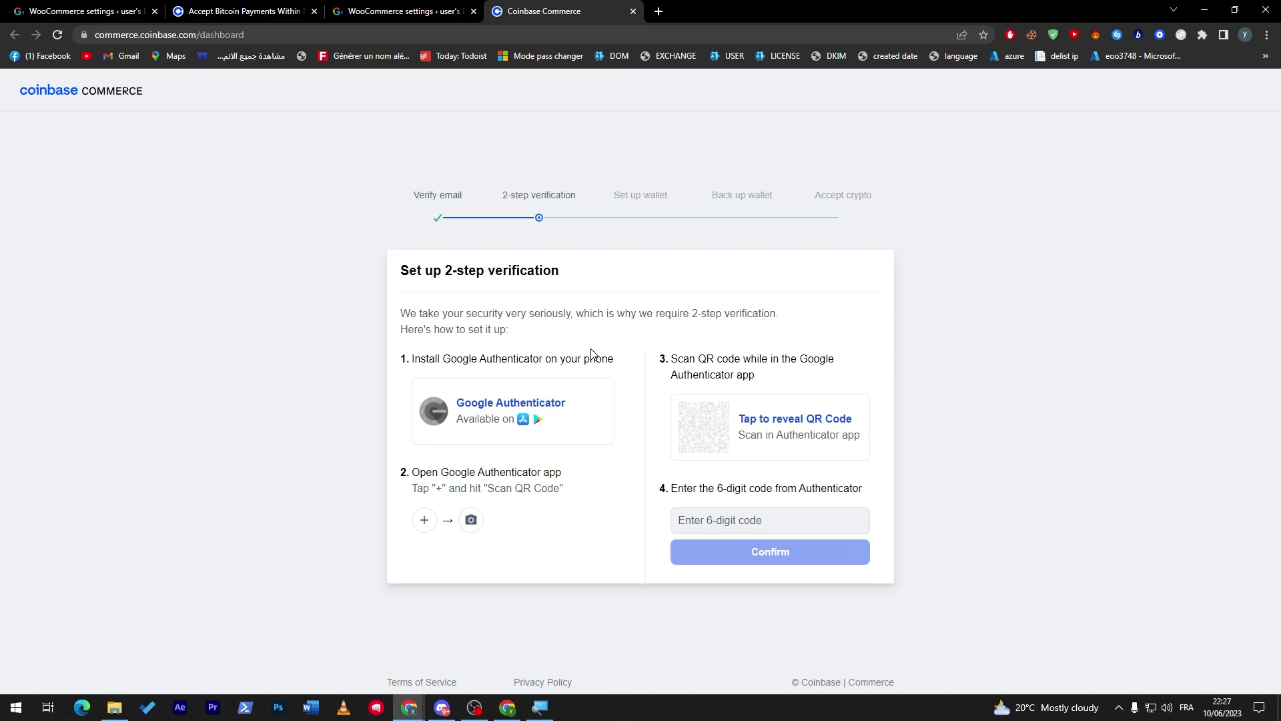
scroll(434, 574, "down", 1)
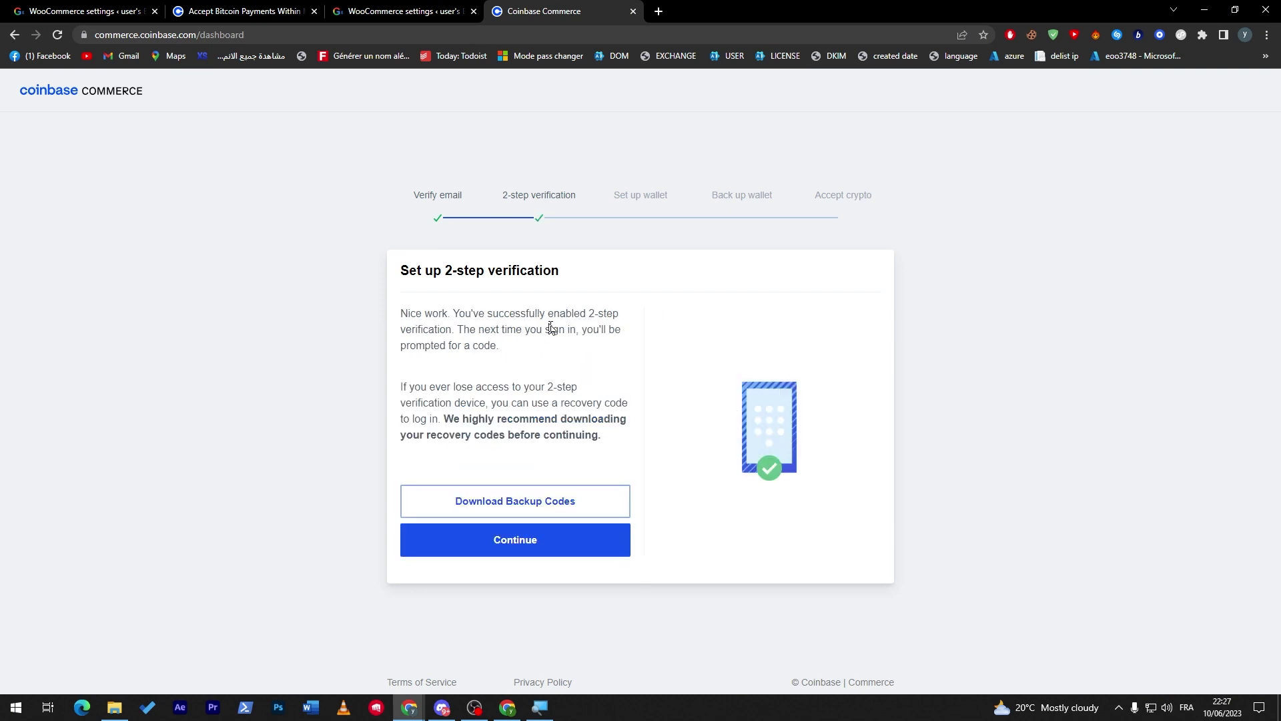
left_click(548, 551)
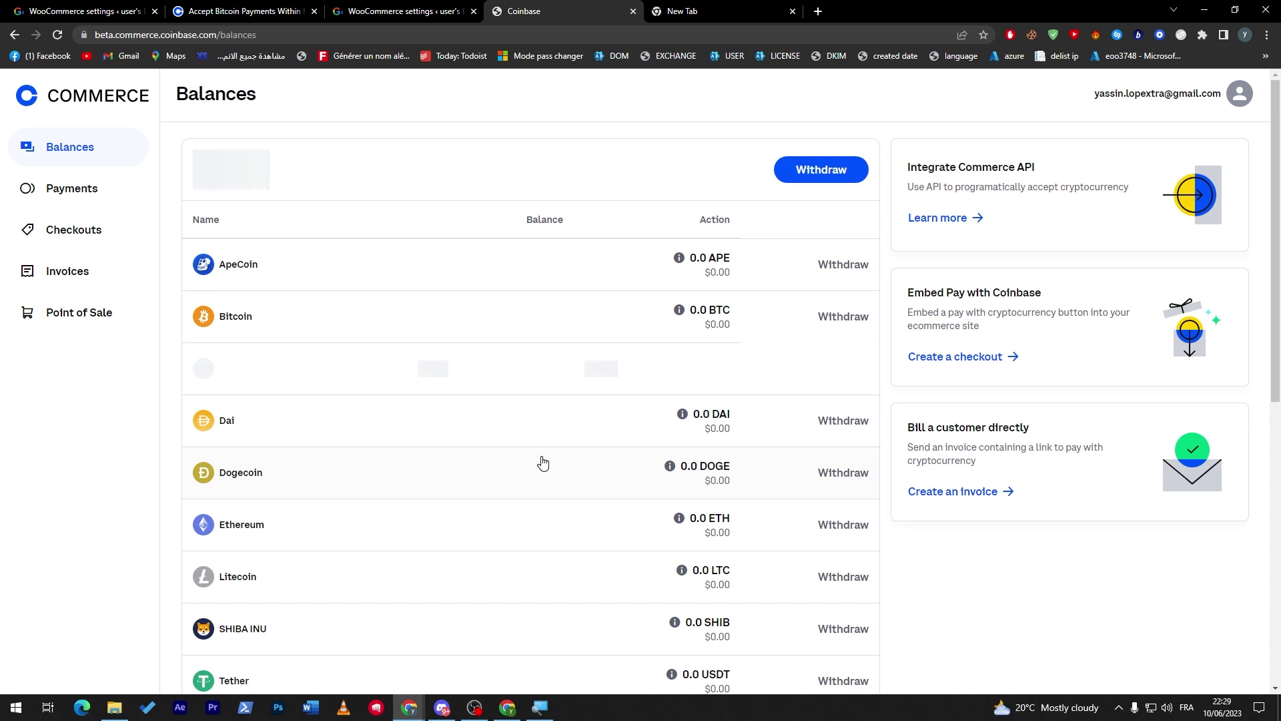
Close the empty tab and browse the Commerce API docs from the charges endpoint to Create a charge.
left_click(792, 12)
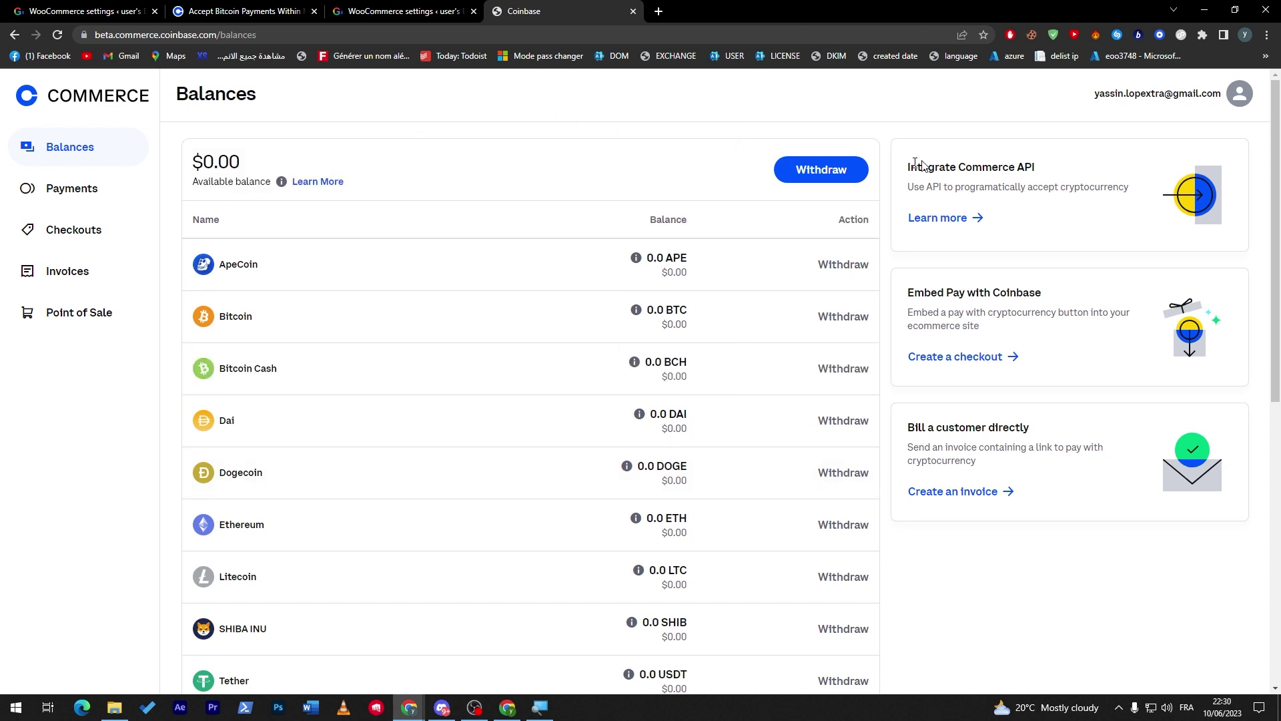
left_click_drag(921, 167, 993, 167)
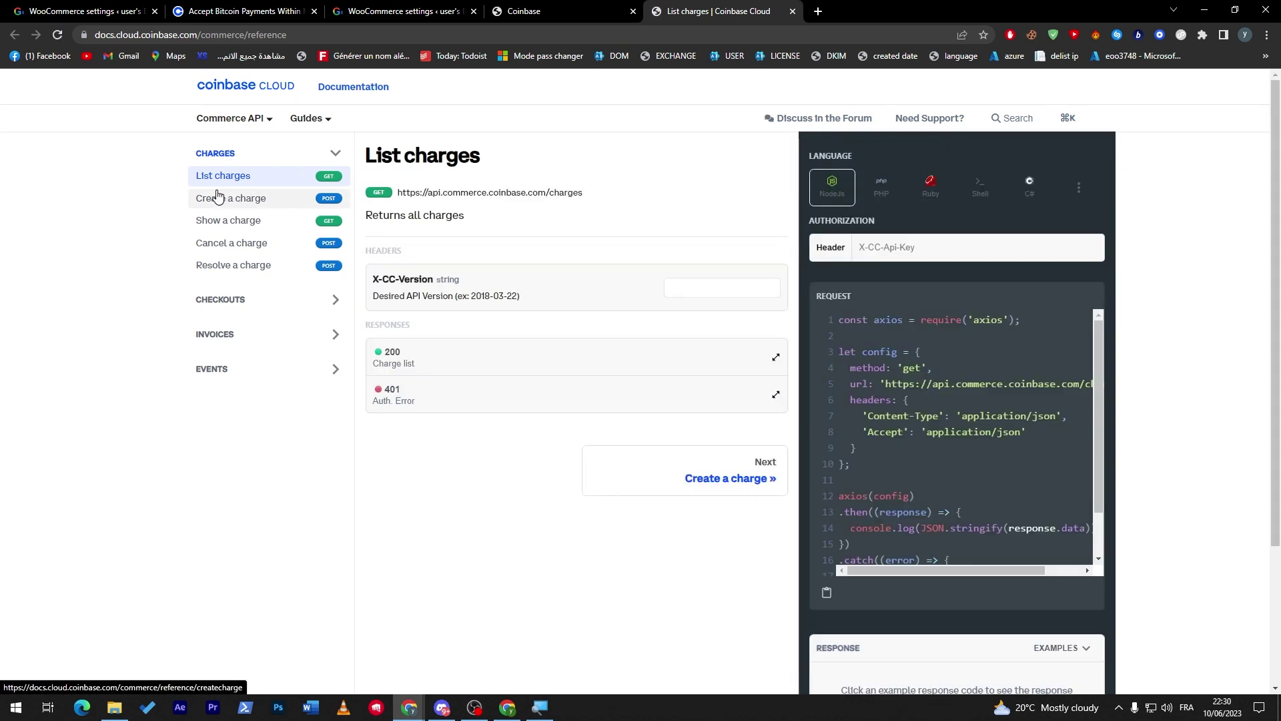
triple_click(444, 193)
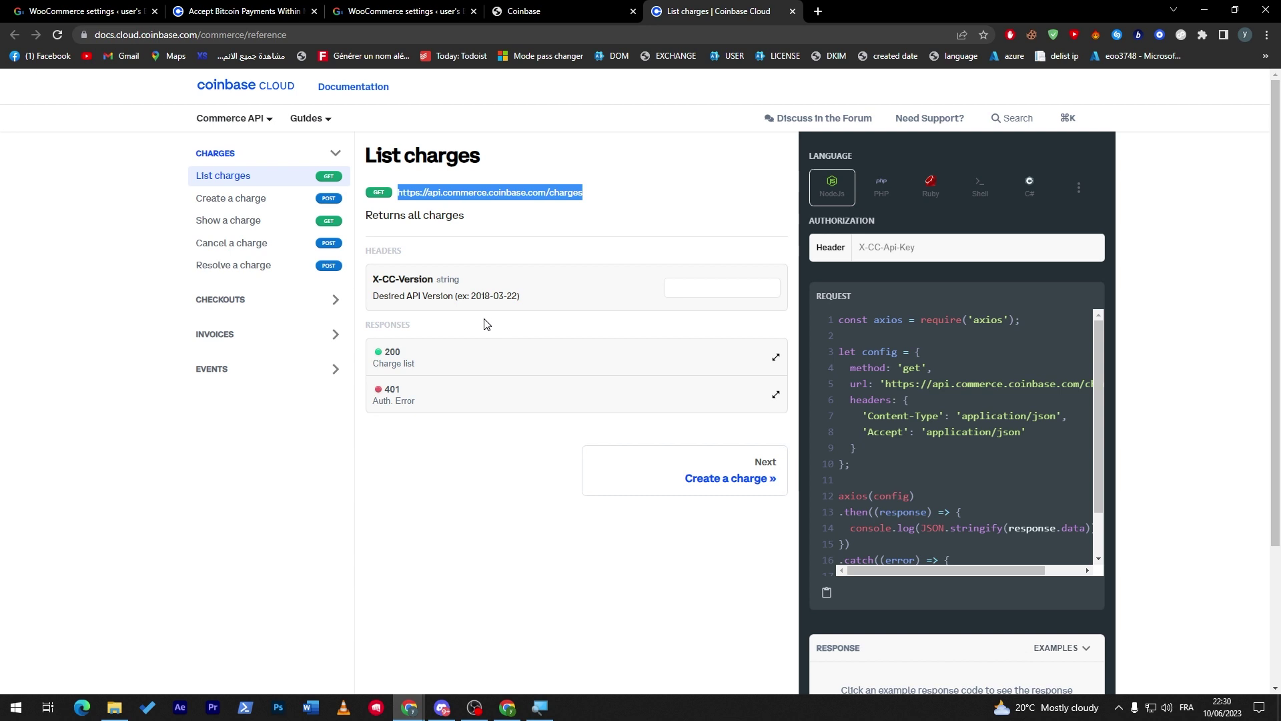
left_click(685, 492)
left_click(685, 492)
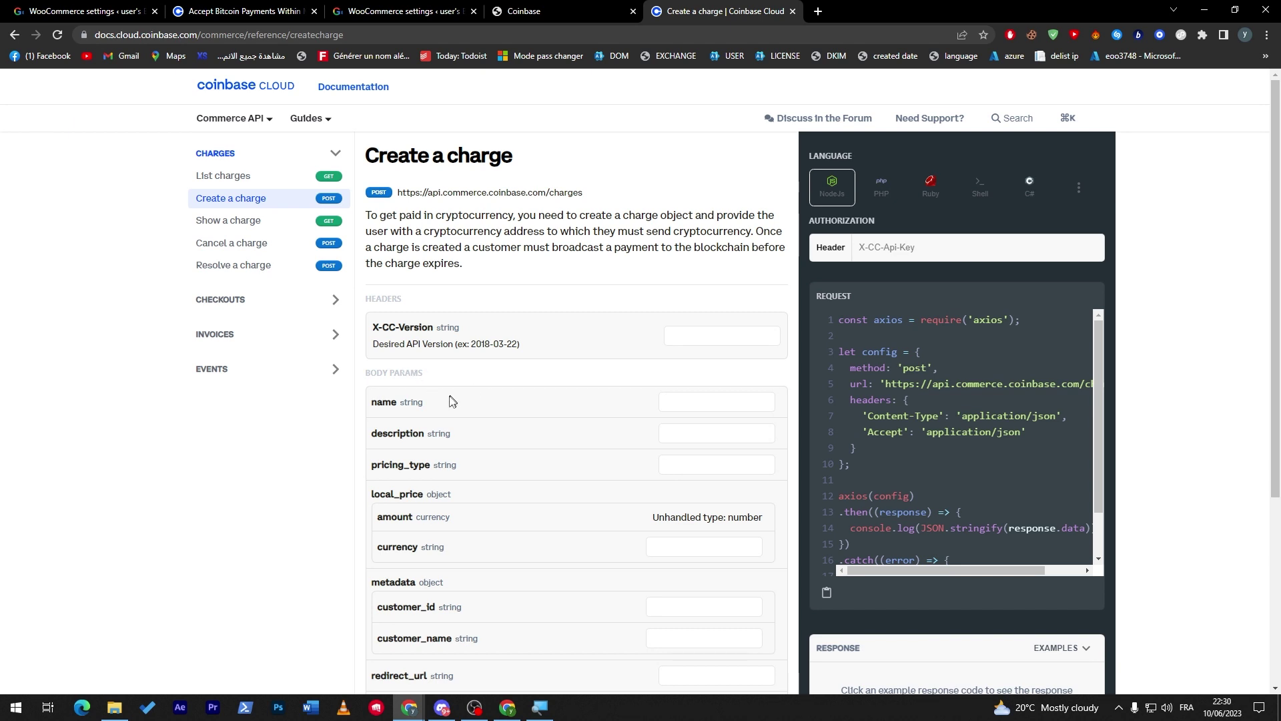
scroll(1265, 473, "down", 5)
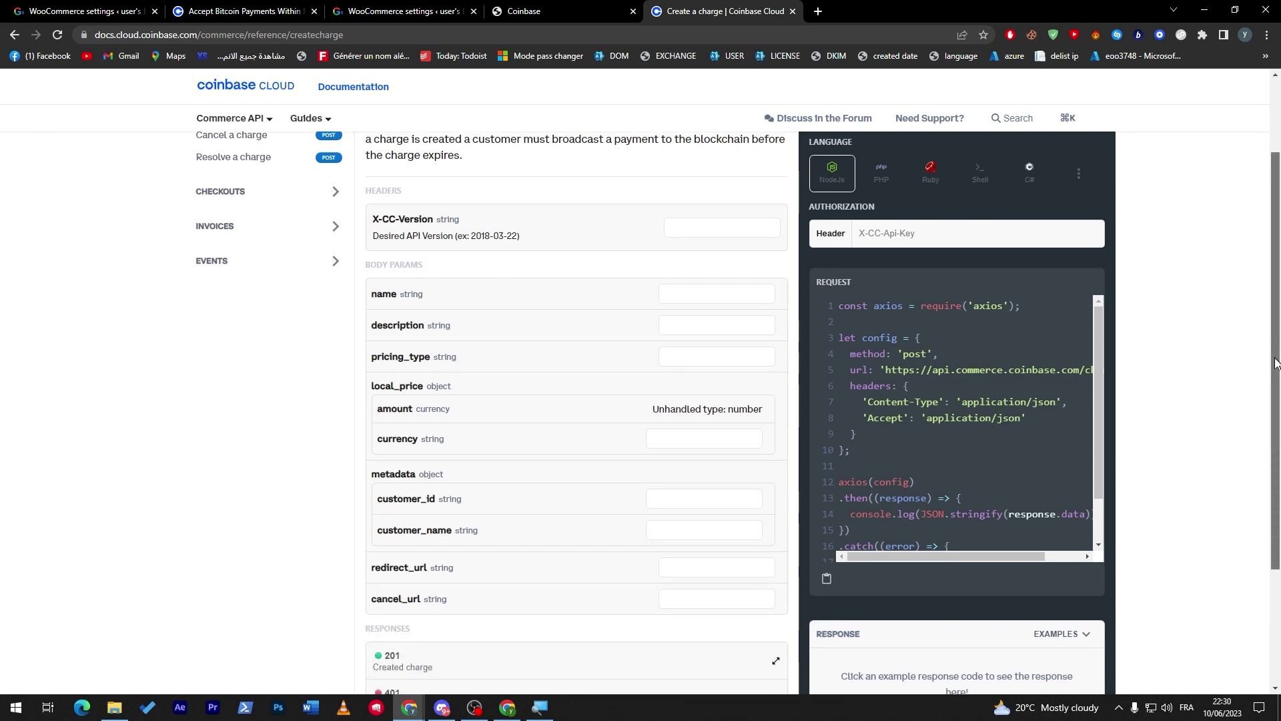
scroll(1265, 481, "down", 1)
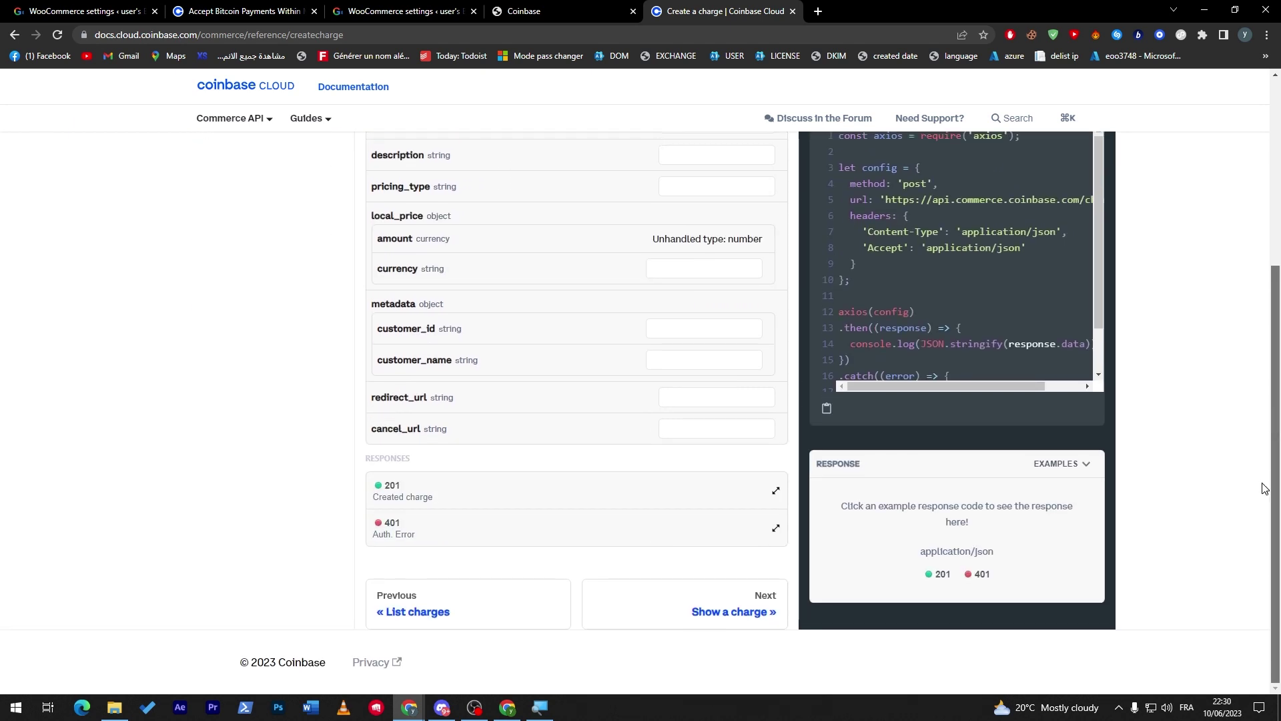
scroll(1265, 486, "up", 4)
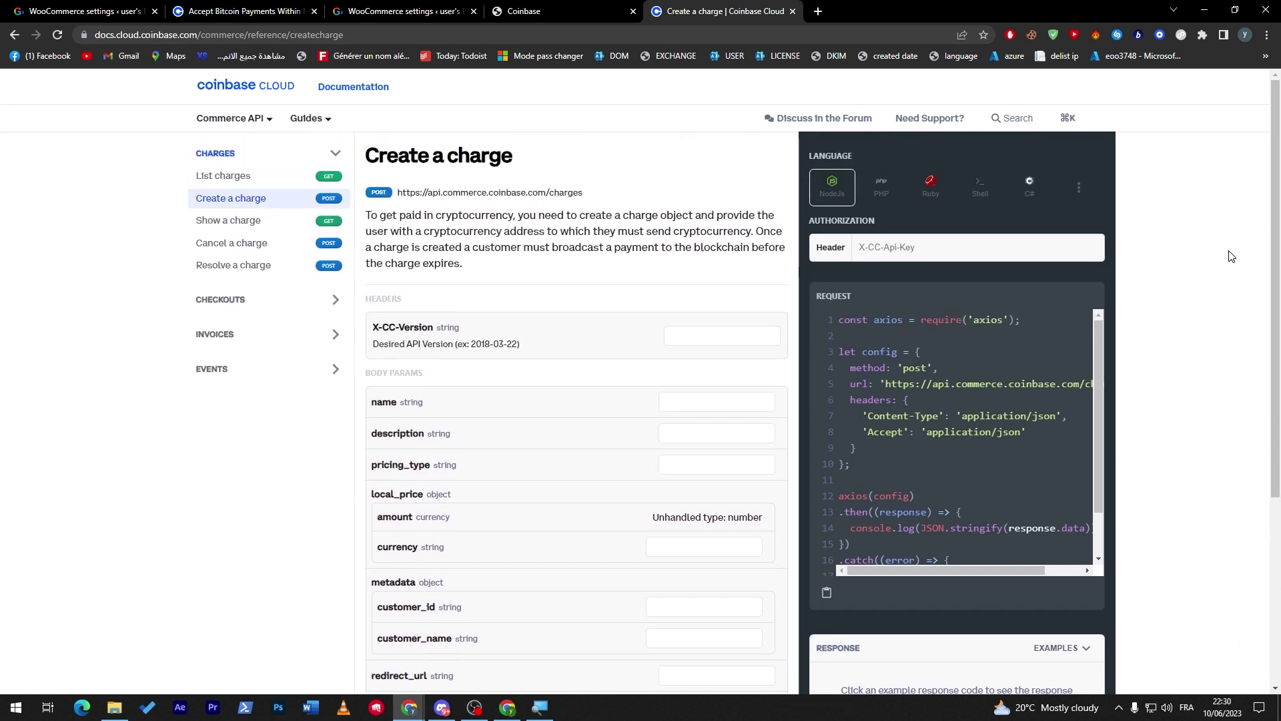
Leave the unsaved Coinbase gateway settings page for the admin Dashboard.
left_click(100, 9)
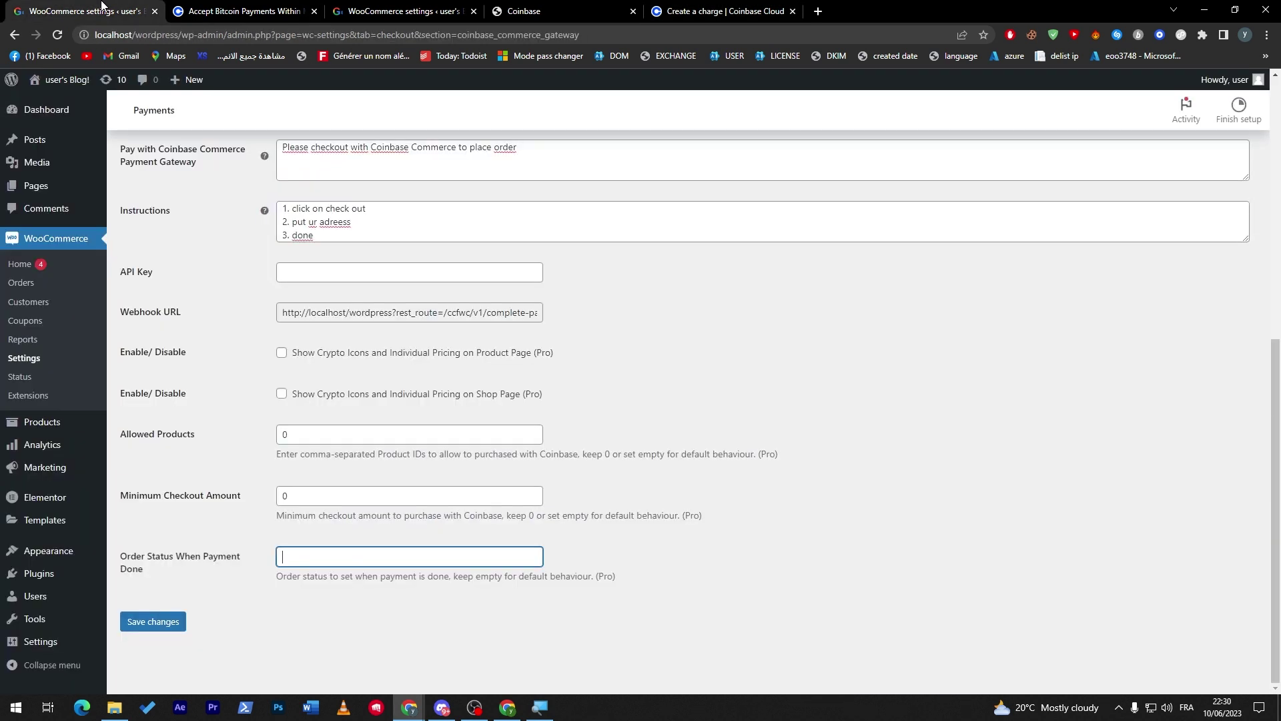
left_click(367, 267)
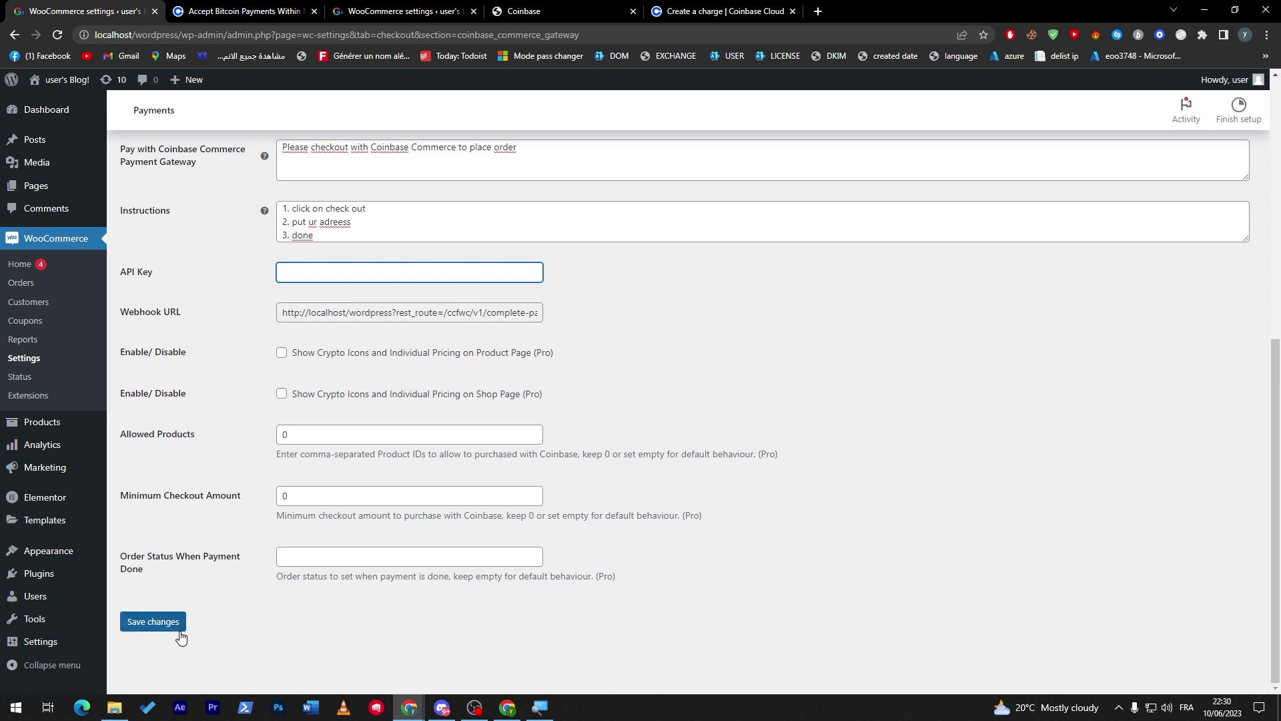
left_click(64, 118)
left_click(700, 106)
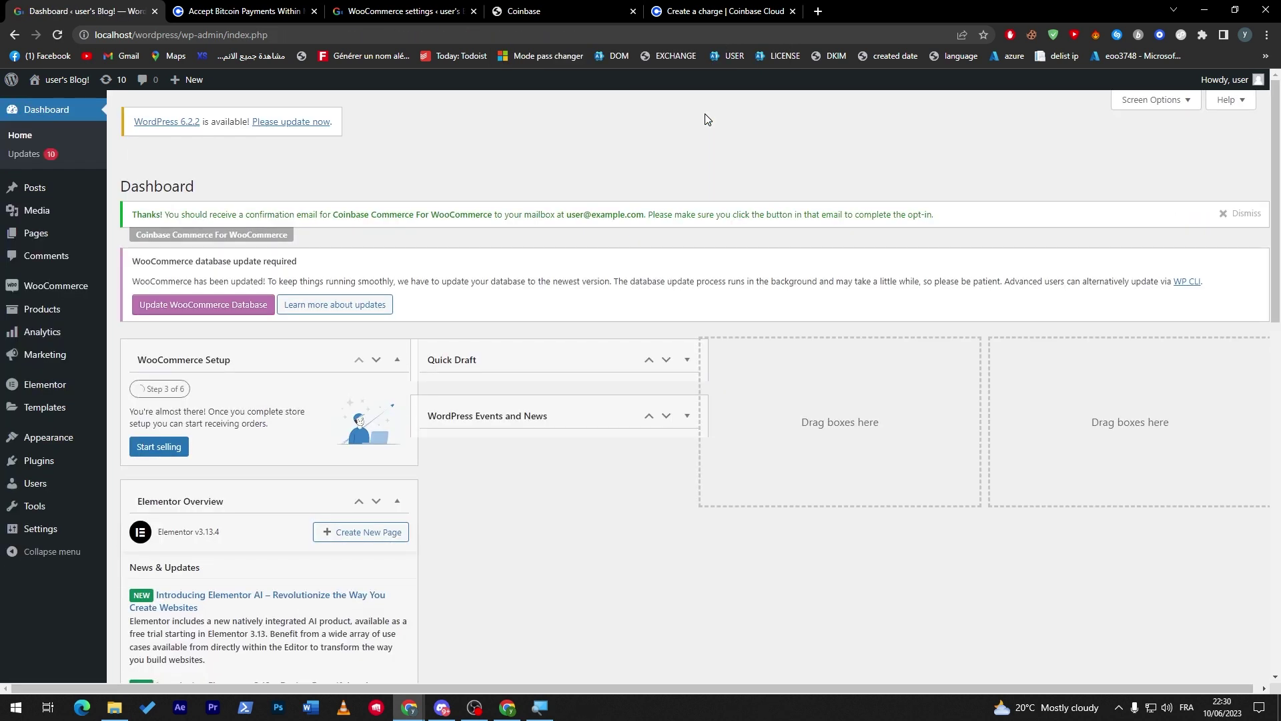
Visit the store's public page, which shows Not found, then return to the Dashboard.
left_click(45, 105)
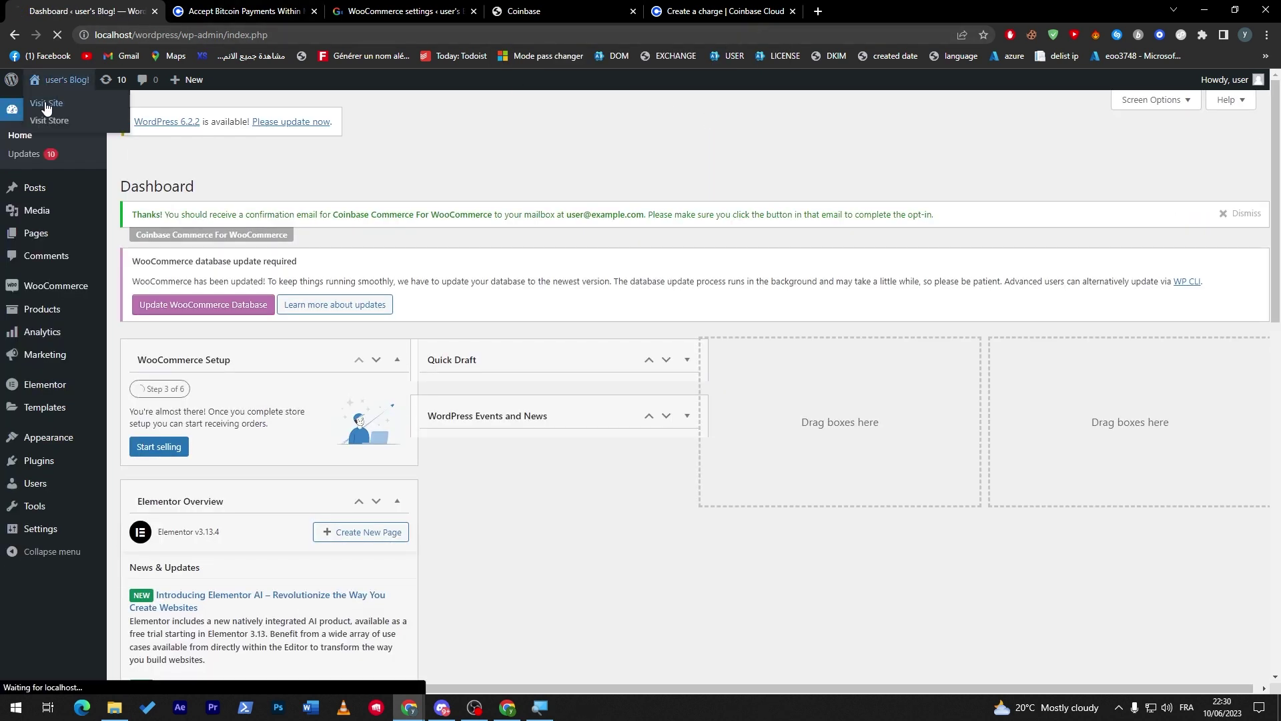
left_click(51, 122)
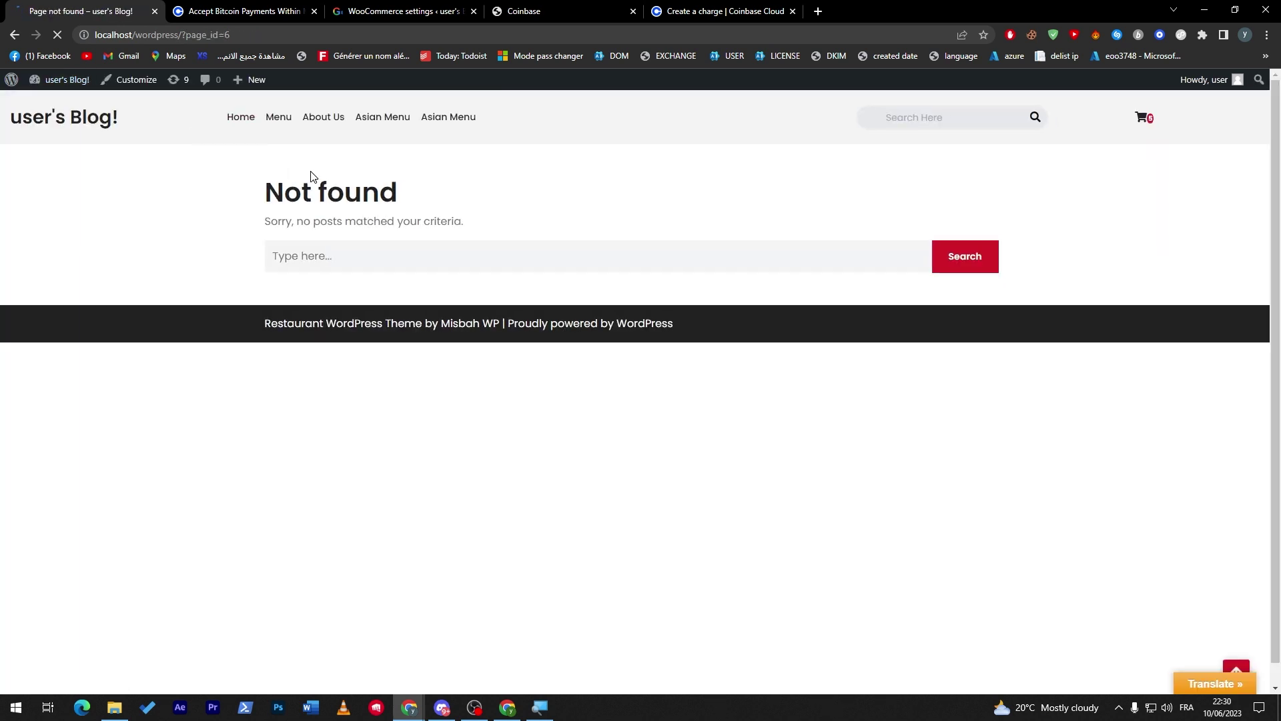
left_click(80, 88)
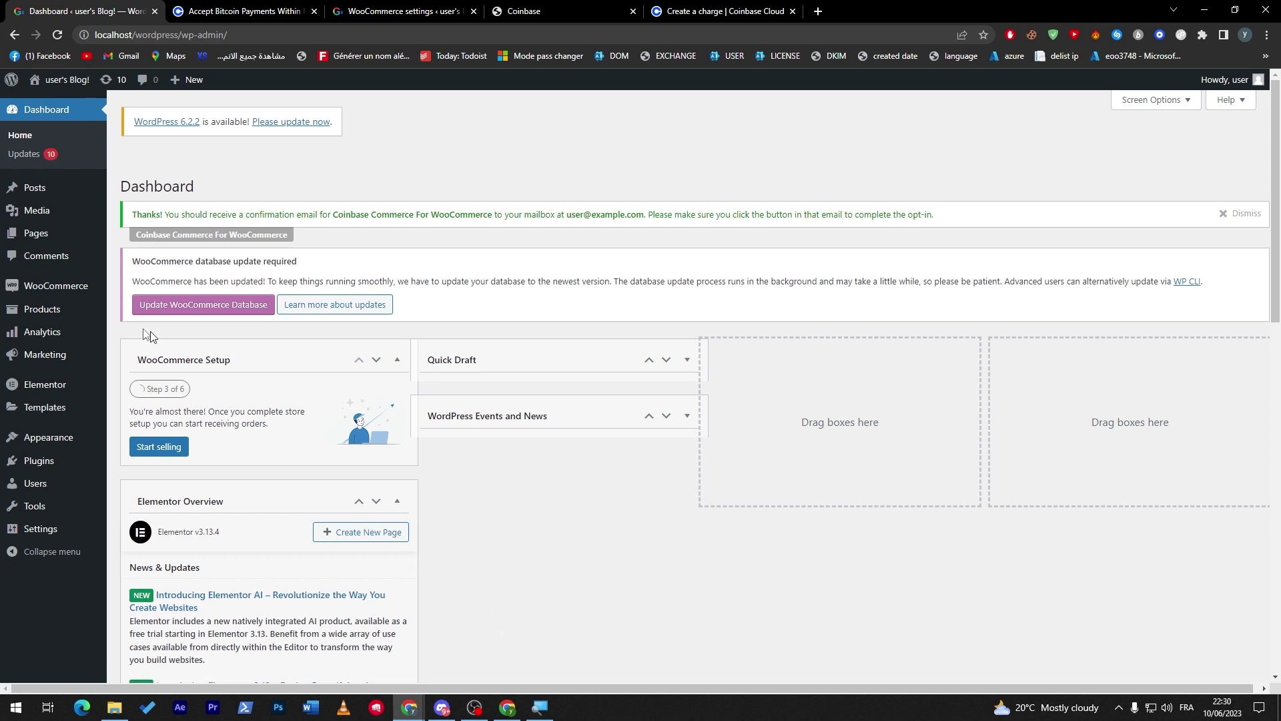
In WooCommerce Payments settings, switch on Coinbase Commerce Gateway, check payments and direct bank transfer.
mouse_move(60, 287)
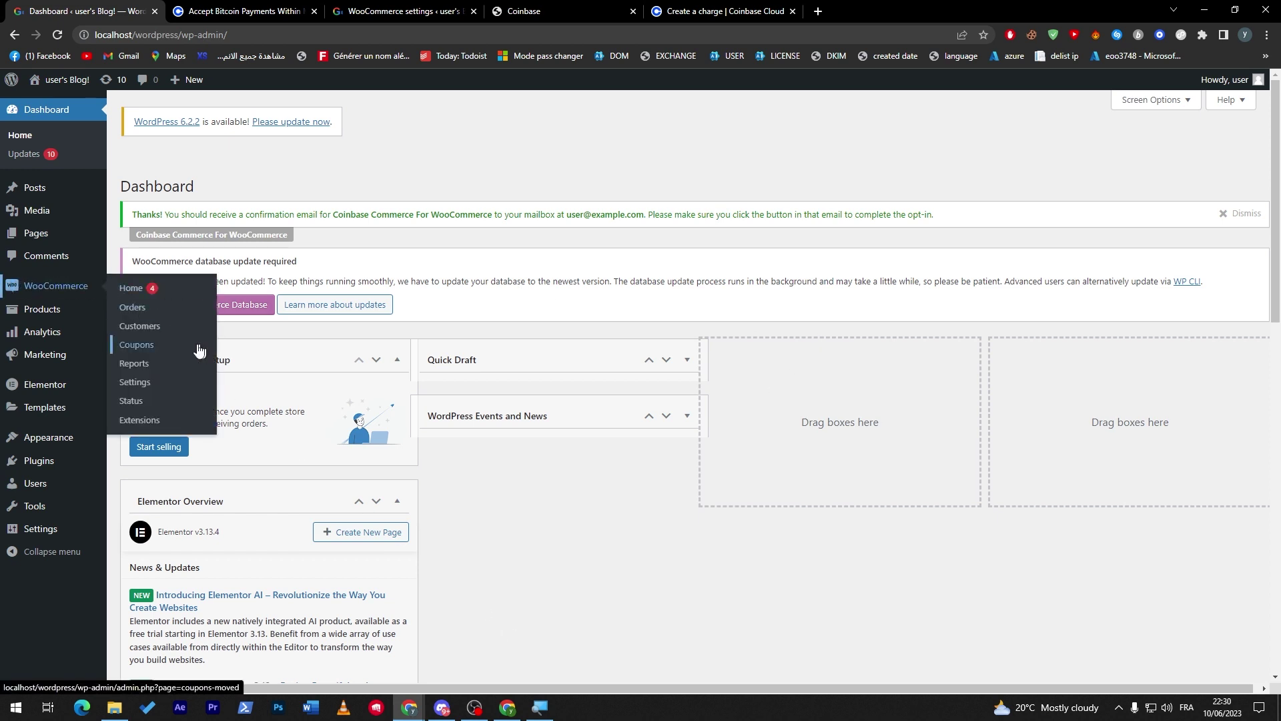
left_click(155, 383)
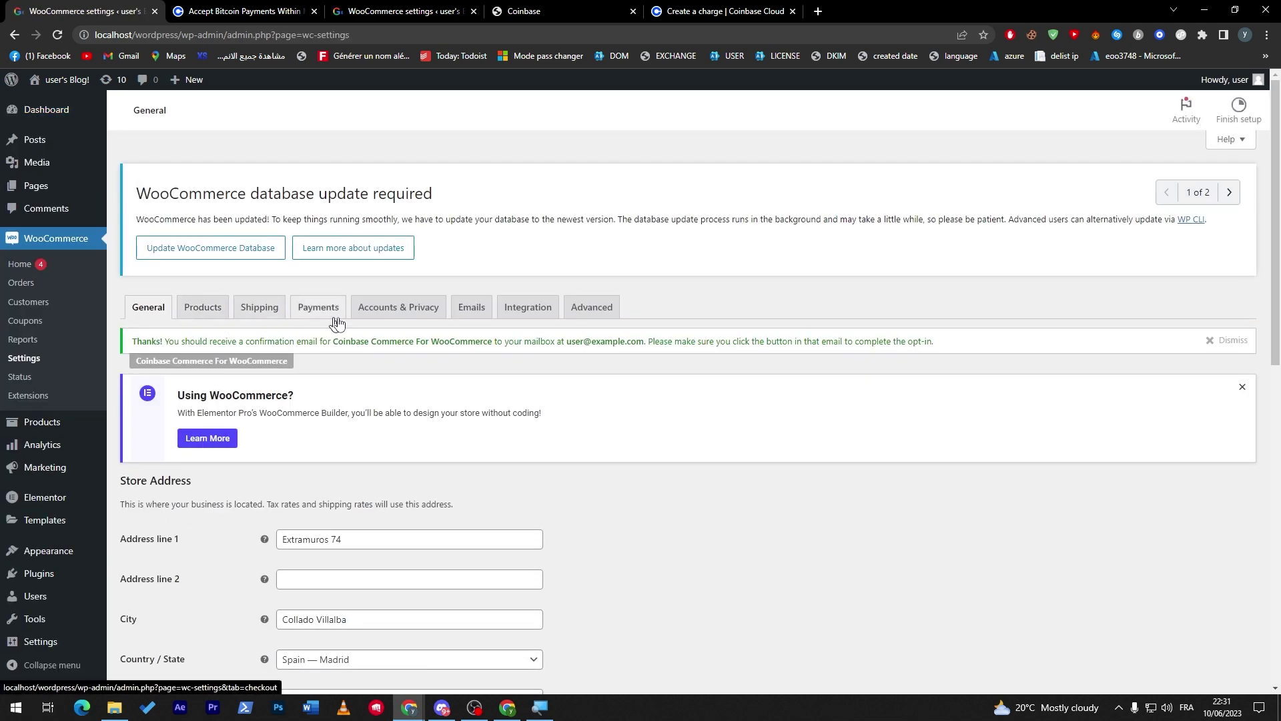
left_click(333, 315)
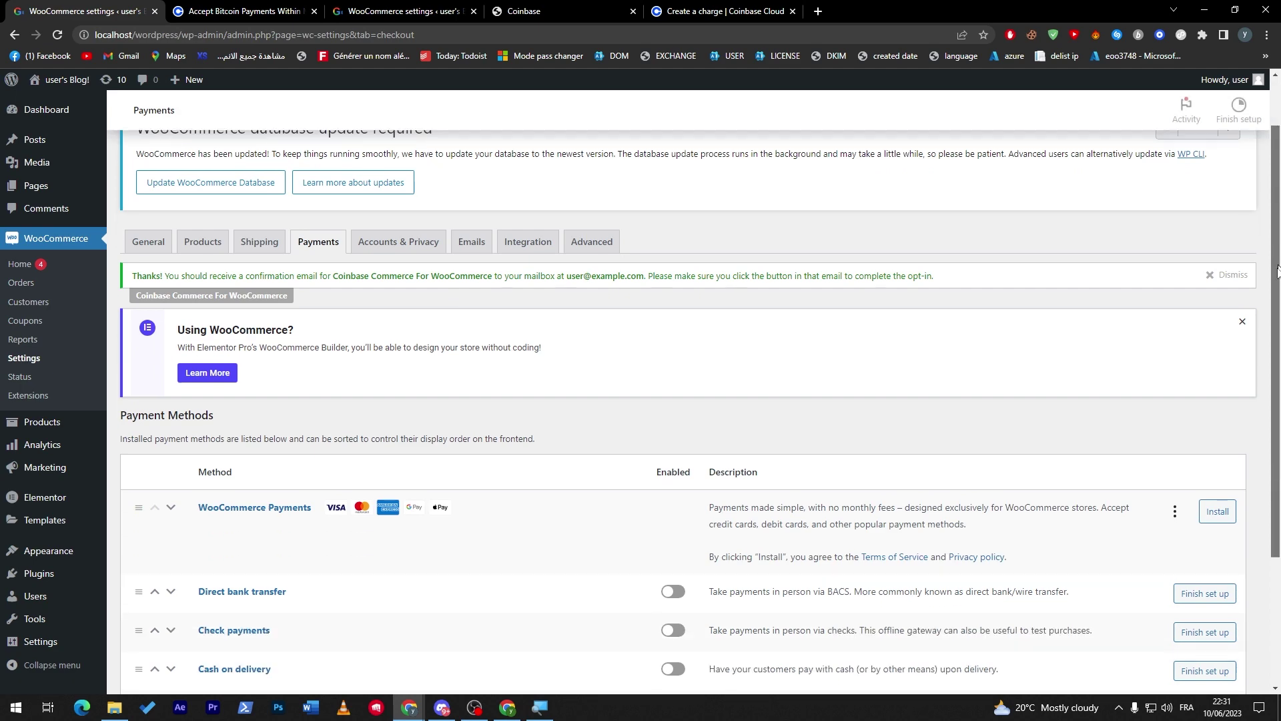
scroll(380, 334, "down", 3)
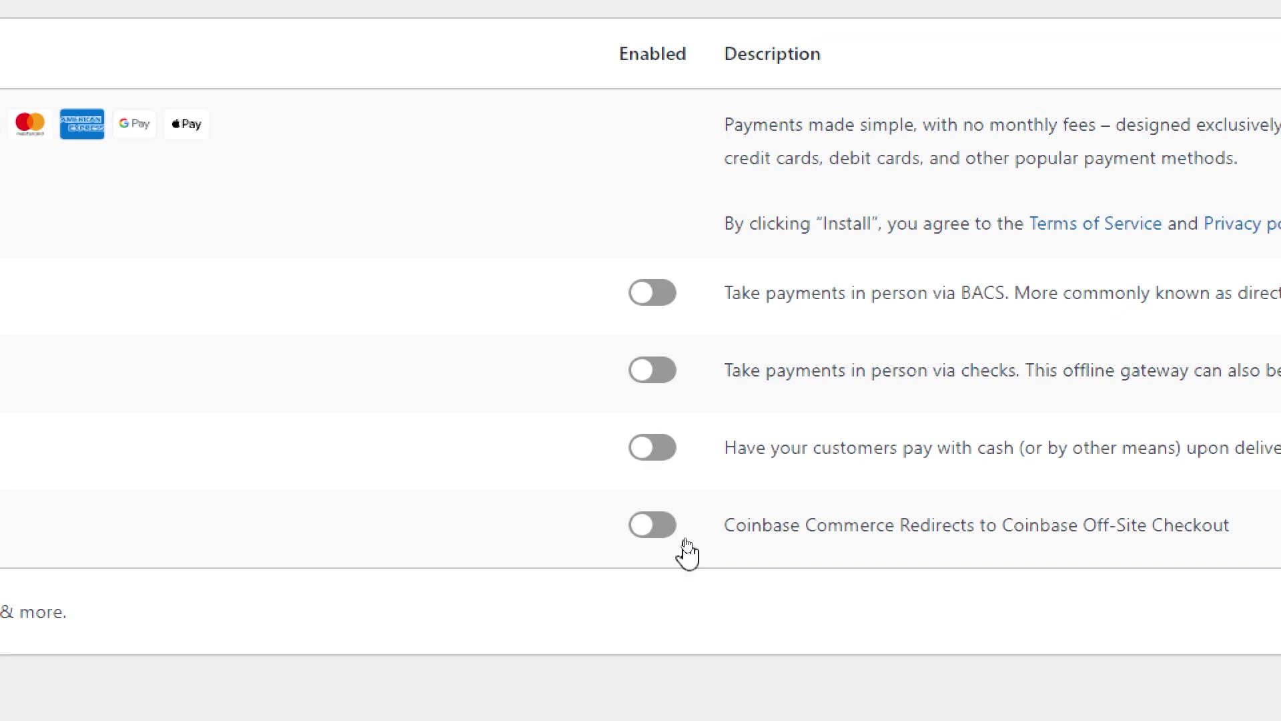
left_click(681, 533)
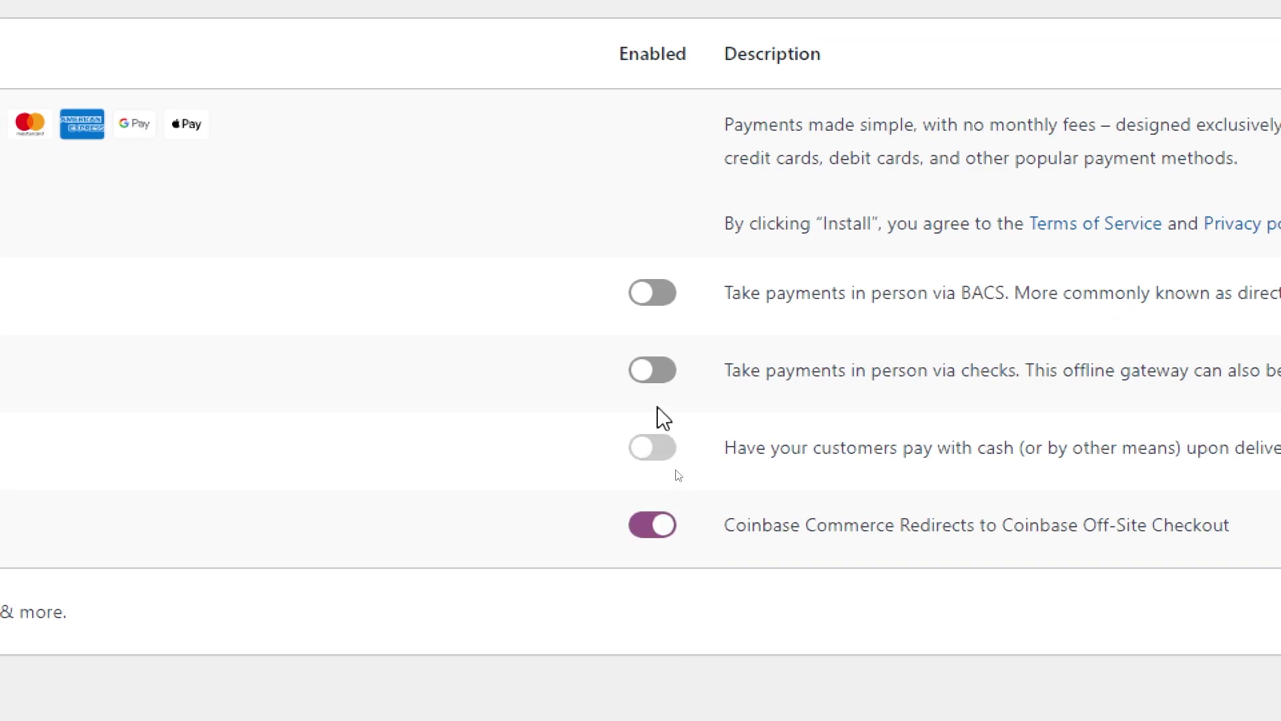
left_click(656, 370)
left_click(659, 297)
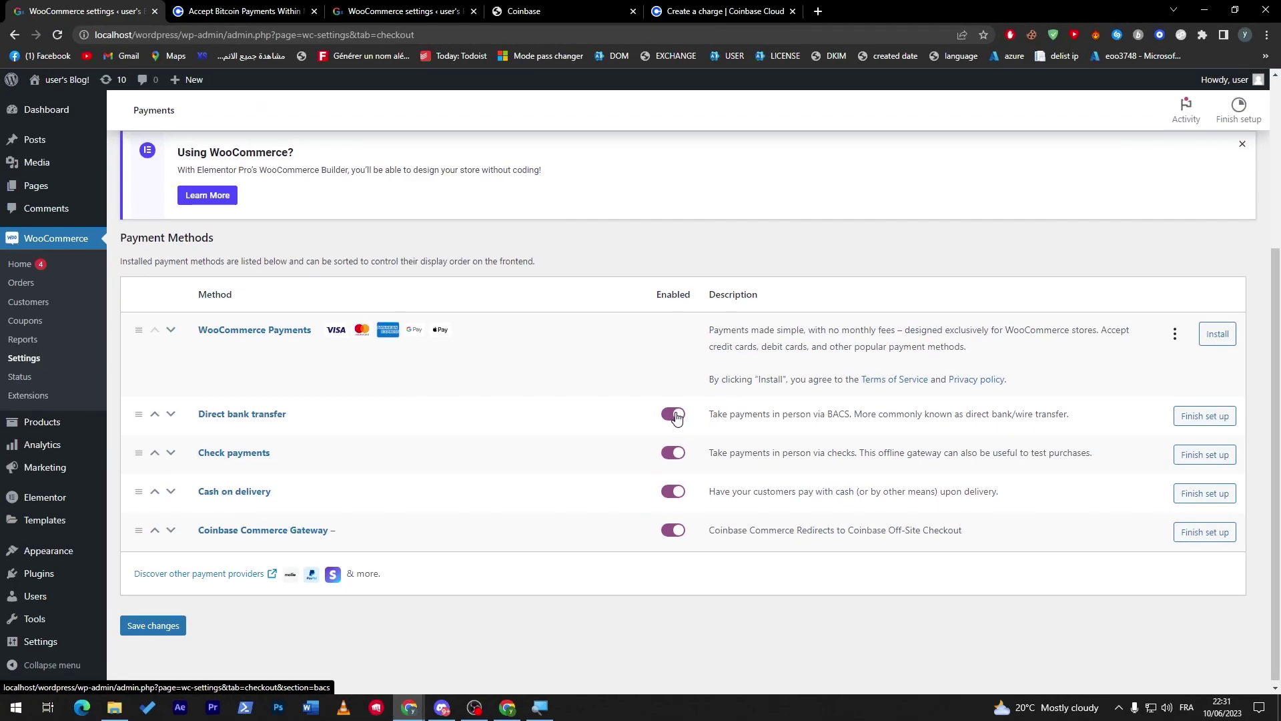